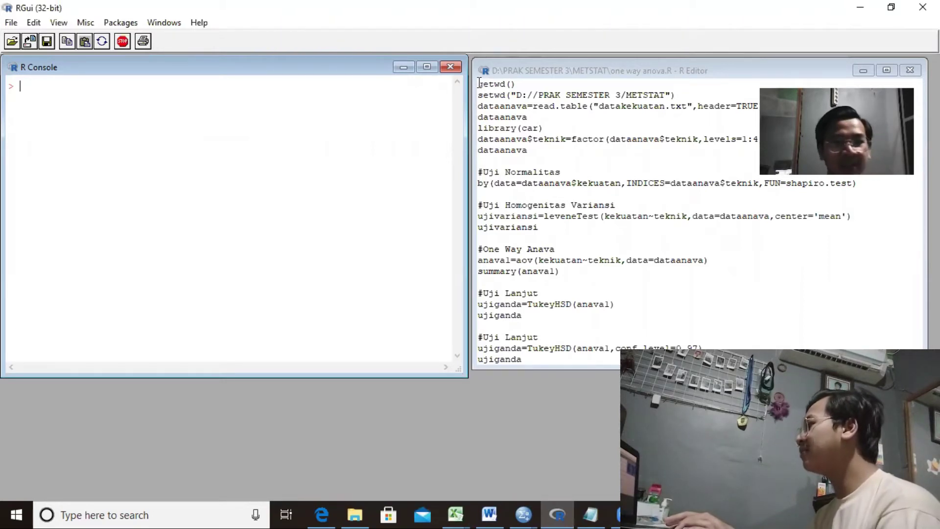
- Run the script's working-directory check and read datakekuatan.txt with header=TRUE into dataanava
{"action": "left_click_drag", "start_coordinate": [480, 83], "coordinate": [517, 84]}
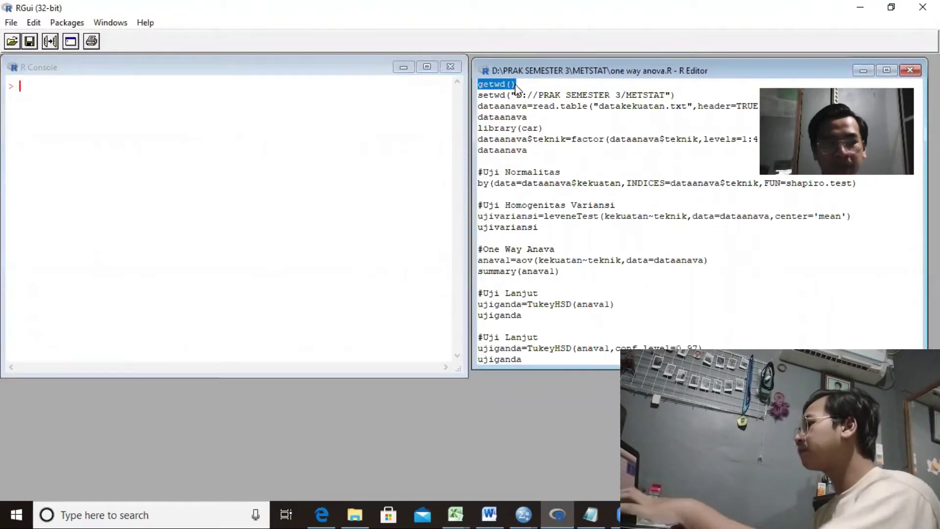
{"action": "key", "text": "ctrl+r"}
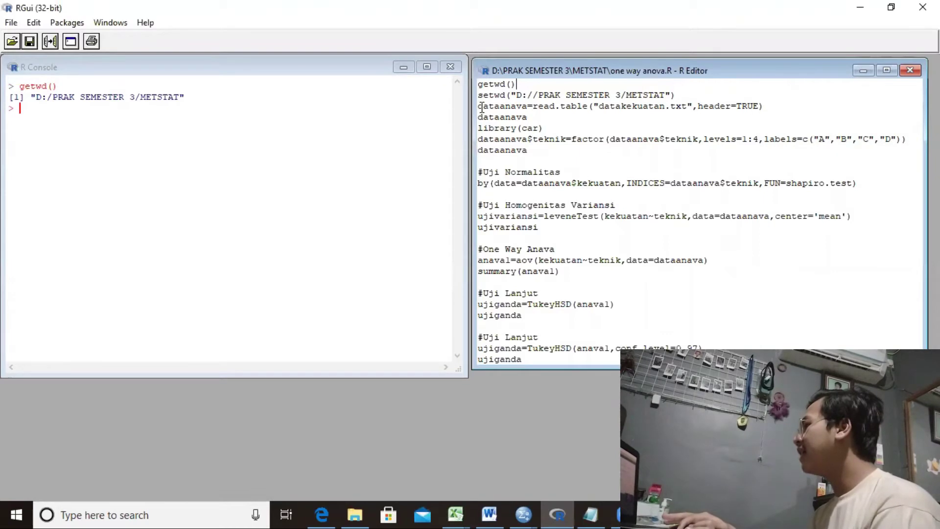
{"action": "left_click_drag", "start_coordinate": [479, 106], "coordinate": [764, 105]}
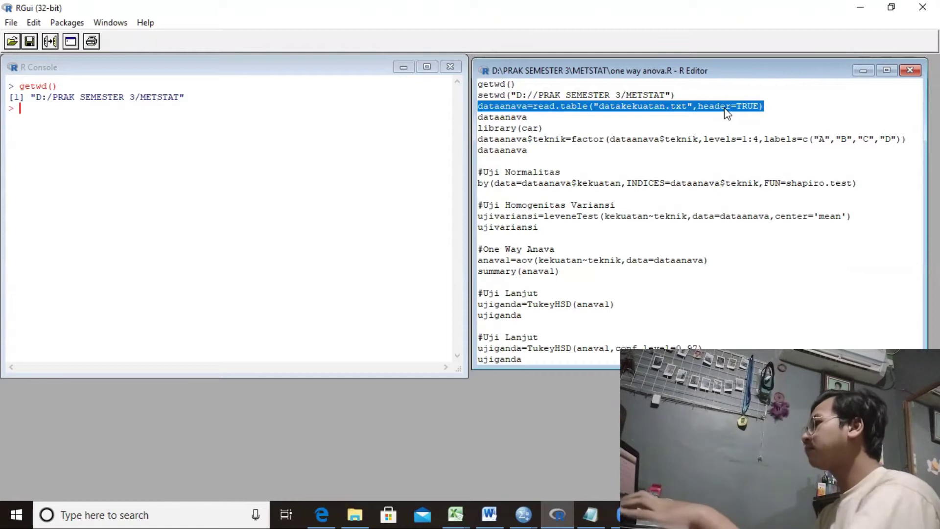
{"action": "key", "text": "ctrl+r"}
- Run the script lines that print dataanava in the console and load the car library
{"action": "left_click_drag", "start_coordinate": [618, 118], "coordinate": [474, 122]}
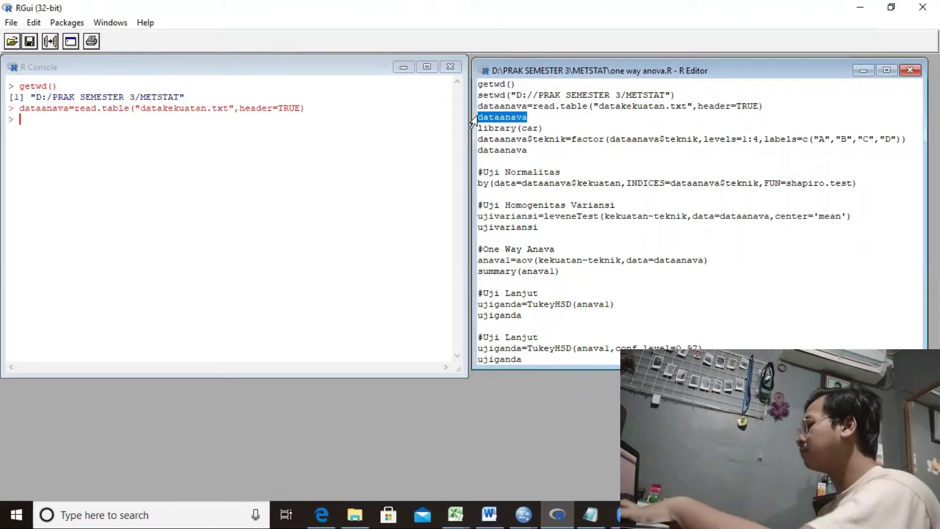
{"action": "key", "text": "ctrl+r"}
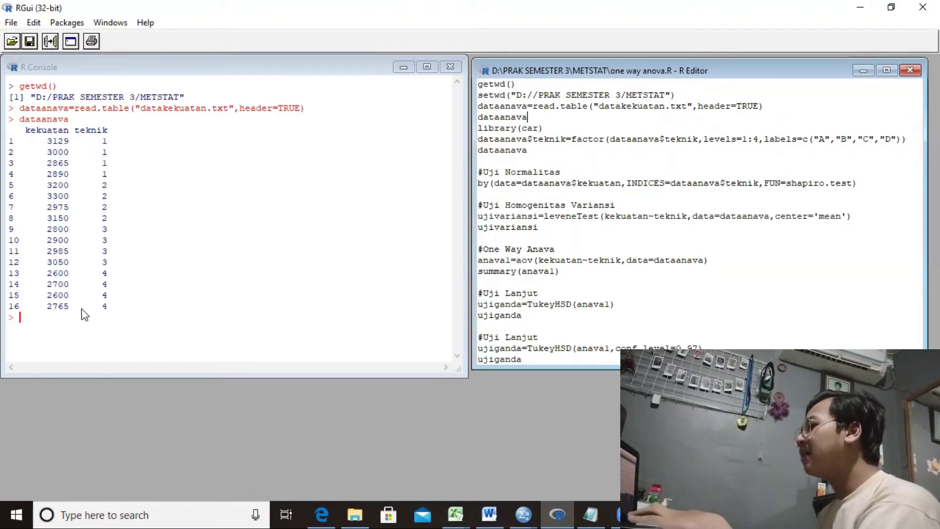
{"action": "left_click", "coordinate": [44, 318]}
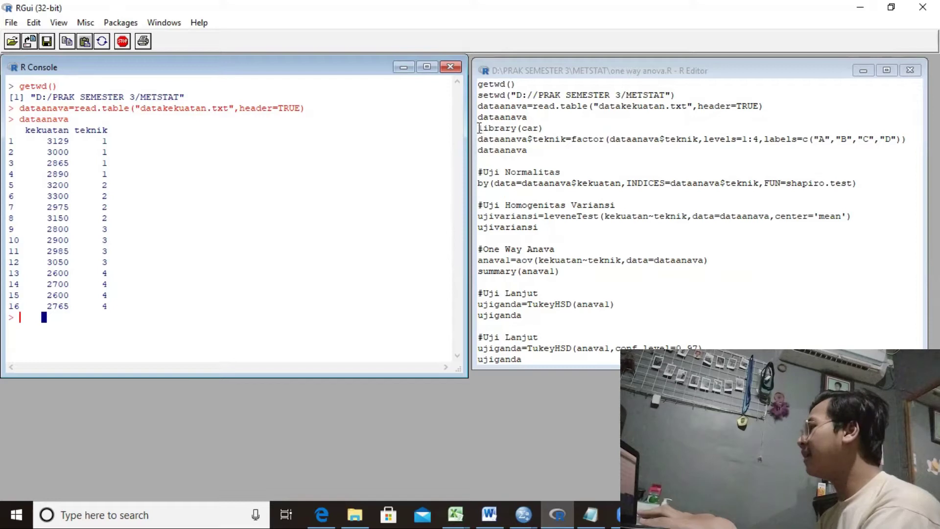
{"action": "left_click_drag", "start_coordinate": [479, 129], "coordinate": [547, 130]}
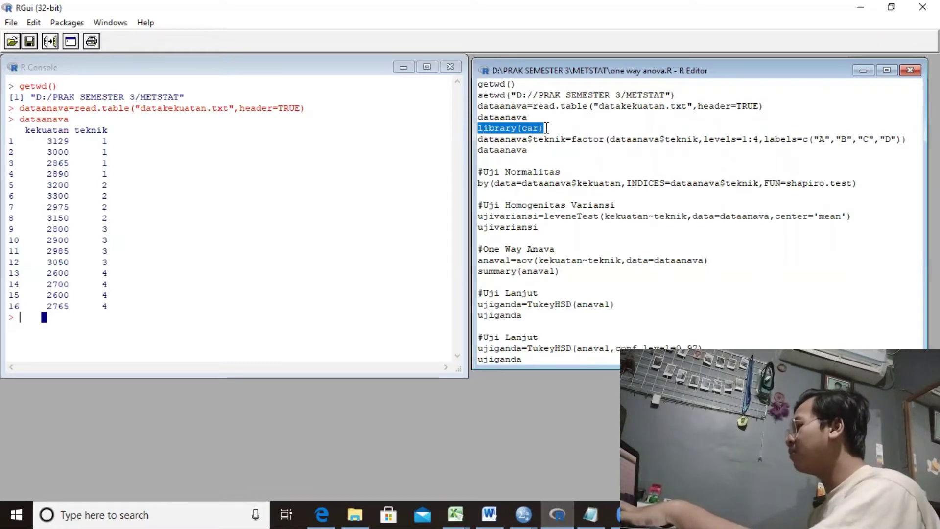
{"action": "key", "text": "ctrl+r"}
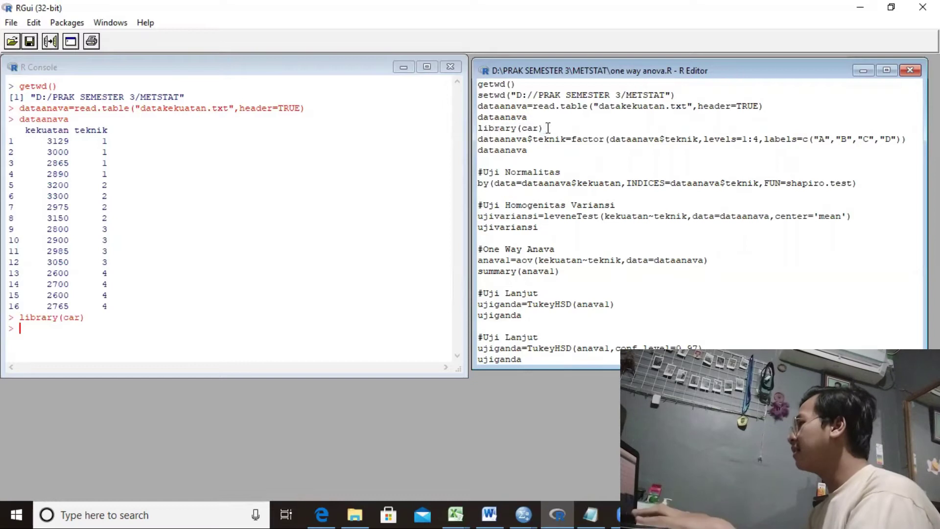
- Convert dataanava's teknik column to a factor with levels 1:4 labelled A, B, C and D, and print the data again
{"action": "left_click", "coordinate": [474, 142]}
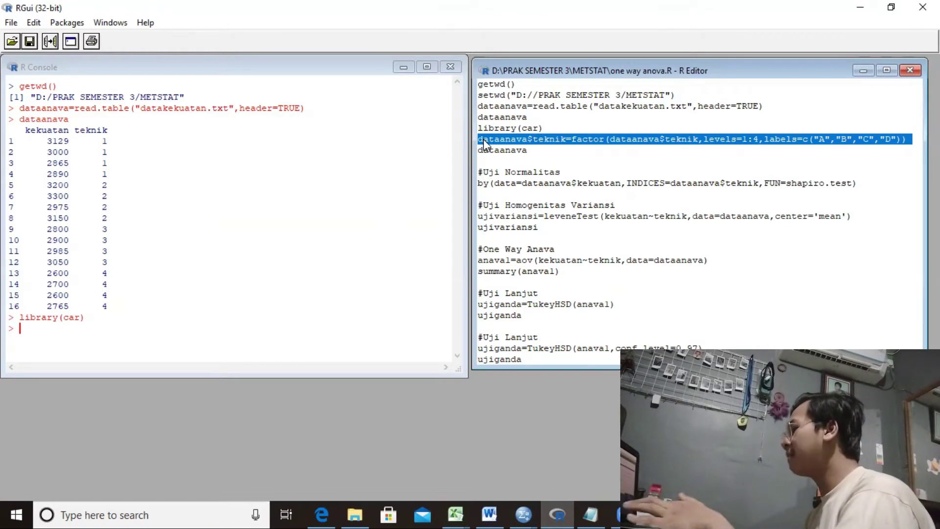
{"action": "key", "text": "ctrl+r"}
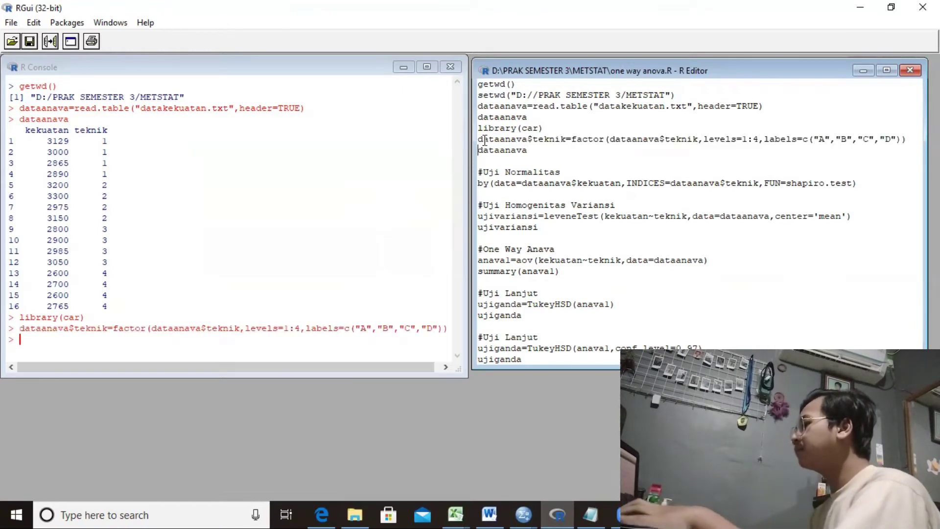
{"action": "left_click_drag", "start_coordinate": [529, 150], "coordinate": [478, 156]}
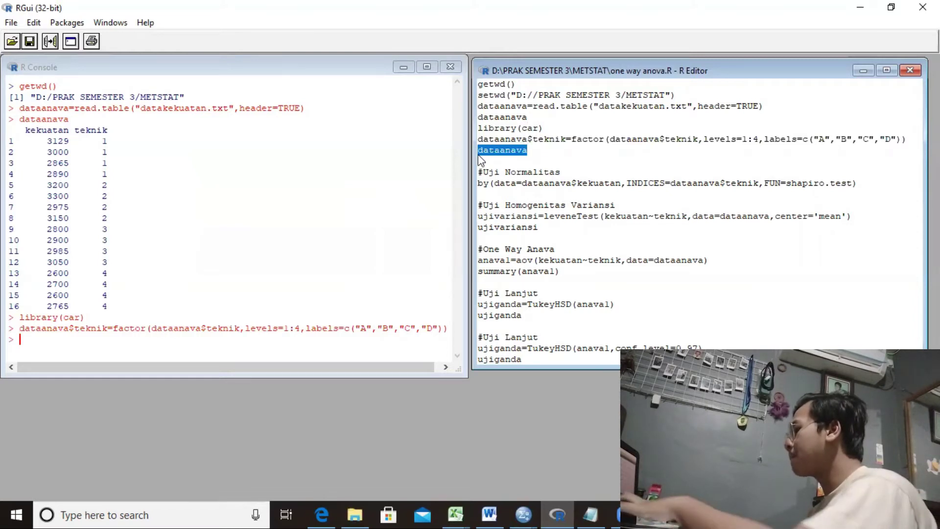
{"action": "key", "text": "ctrl+r"}
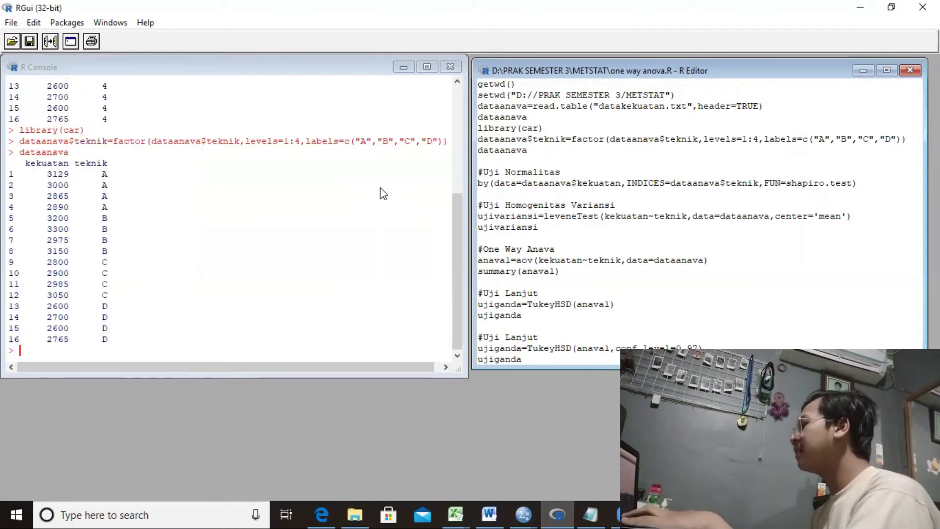
{"action": "left_click", "coordinate": [459, 220]}
{"action": "left_click_drag", "start_coordinate": [459, 221], "coordinate": [442, 239]}
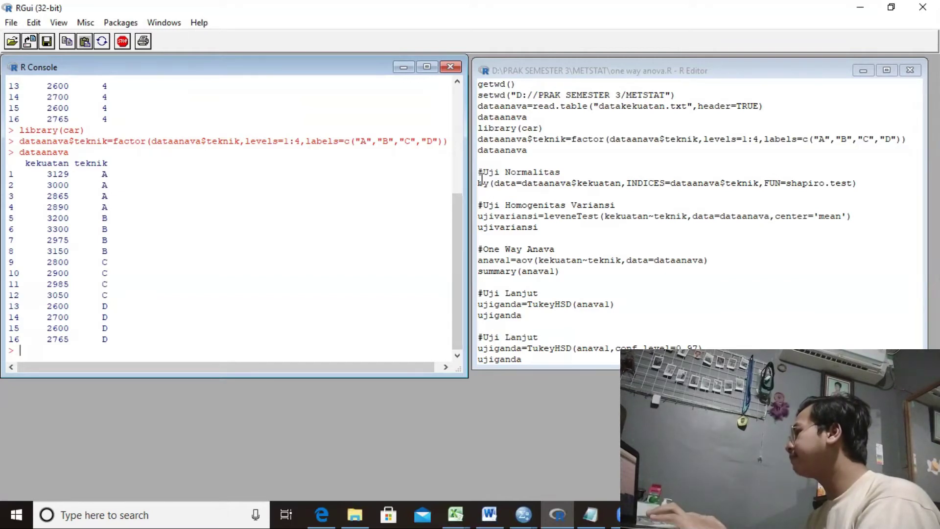
- Run the Shapiro-Wilk normality test on kekuatan for each teknik group, using the by() line under Uji Normalitas
{"action": "left_click_drag", "start_coordinate": [479, 173], "coordinate": [866, 183]}
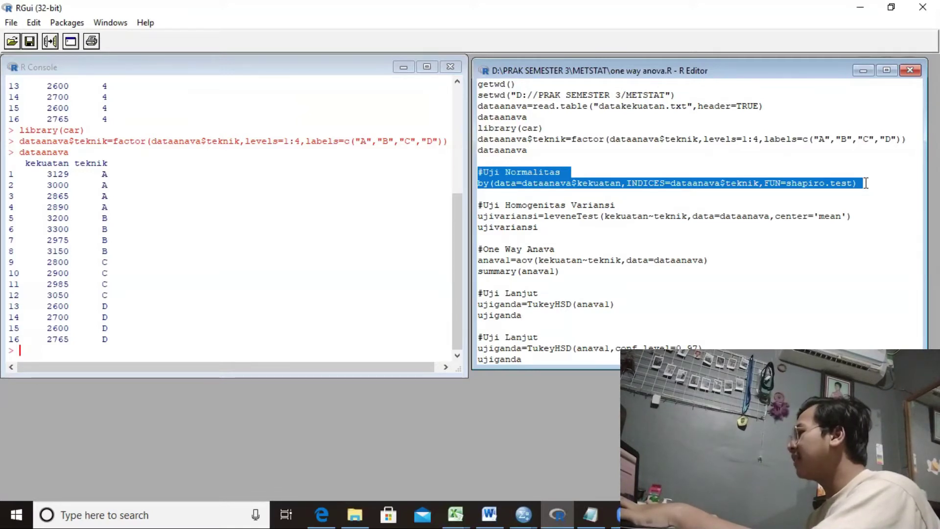
{"action": "key", "text": "Right"}
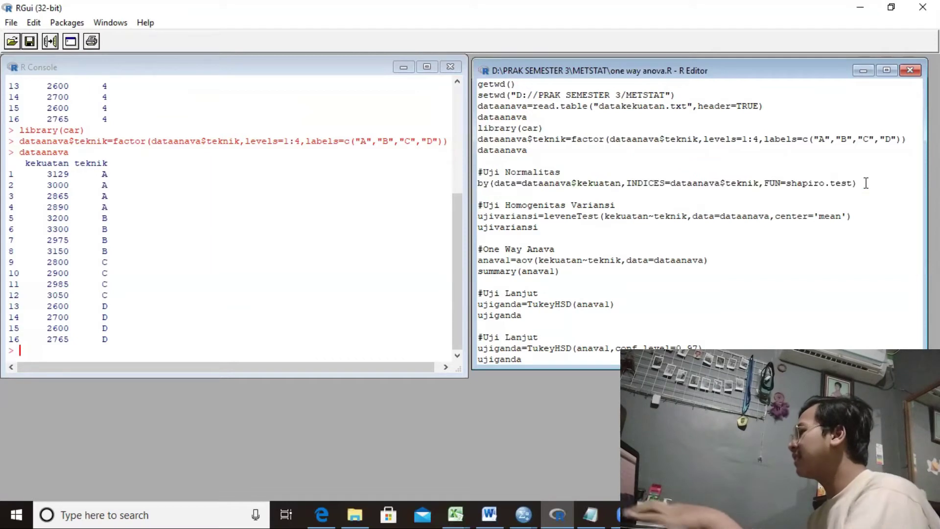
{"action": "left_click_drag", "start_coordinate": [866, 183], "coordinate": [642, 178]}
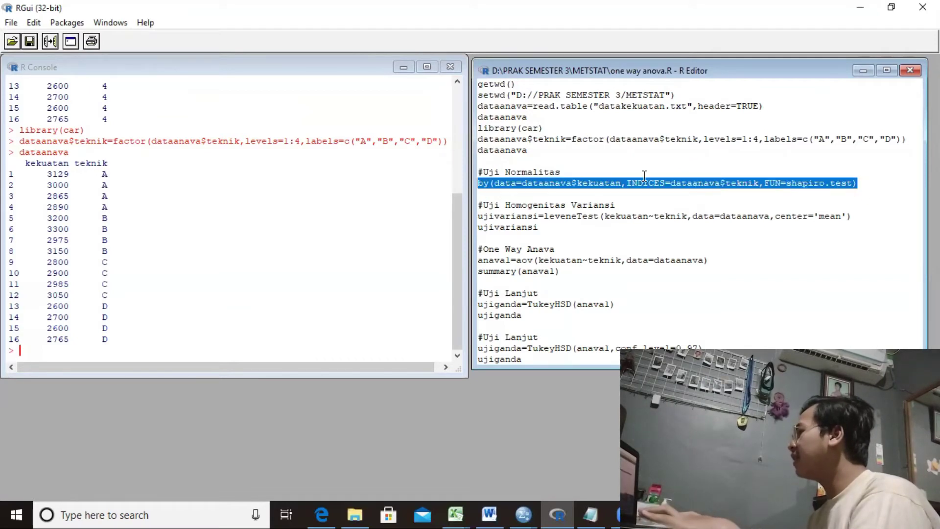
{"action": "key", "text": "ctrl+r"}
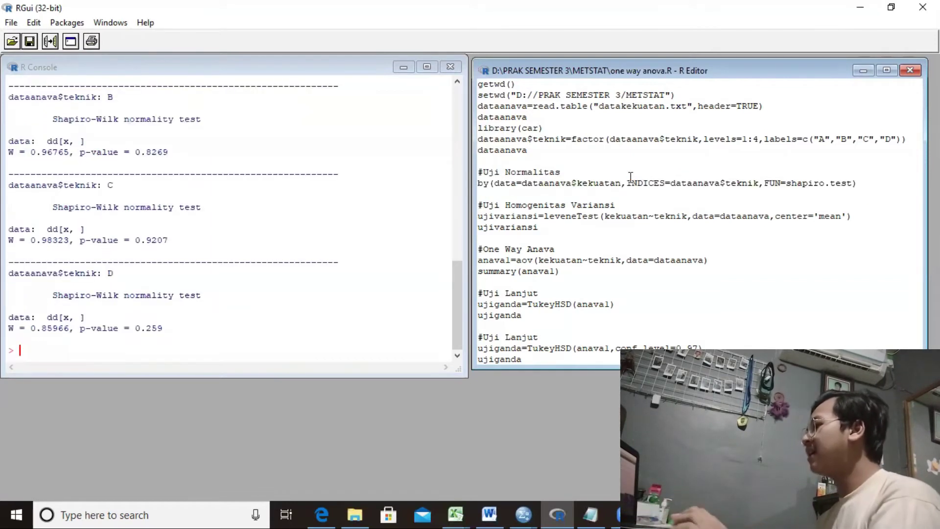
{"action": "mouse_move", "coordinate": [458, 289]}
{"action": "left_mouse_down"}
{"action": "mouse_move", "coordinate": [454, 255]}
{"action": "mouse_move", "coordinate": [449, 300]}
{"action": "left_mouse_up"}
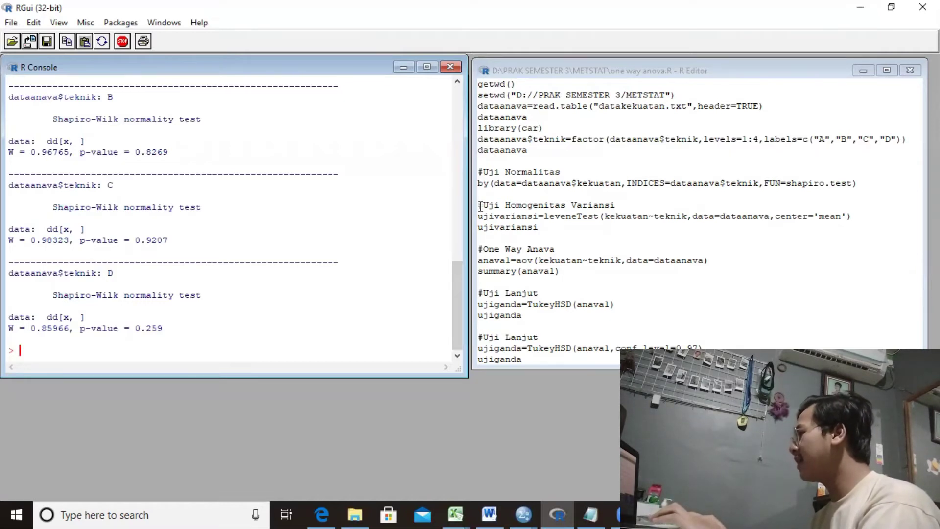
- Run the Uji Homogenitas Variansi block to compute Levene's test of kekuatan by teknik with center='mean' and print ujivariansi
{"action": "left_click_drag", "start_coordinate": [480, 206], "coordinate": [543, 228]}
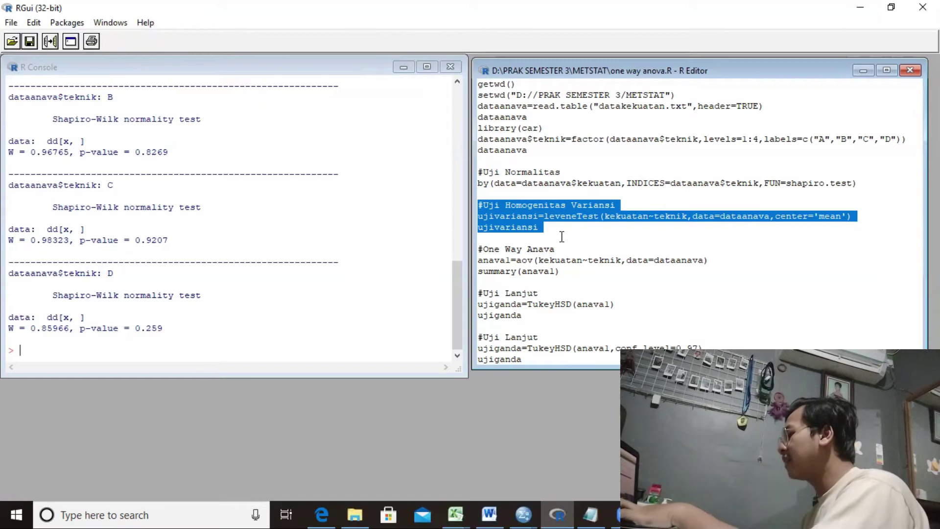
{"action": "key", "text": "ctrl+r"}
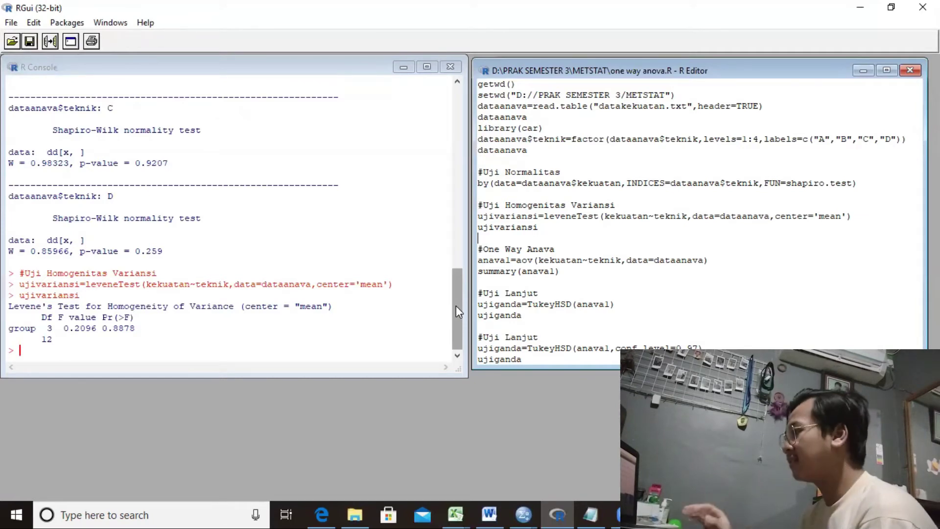
{"action": "left_click_drag", "start_coordinate": [456, 307], "coordinate": [459, 307]}
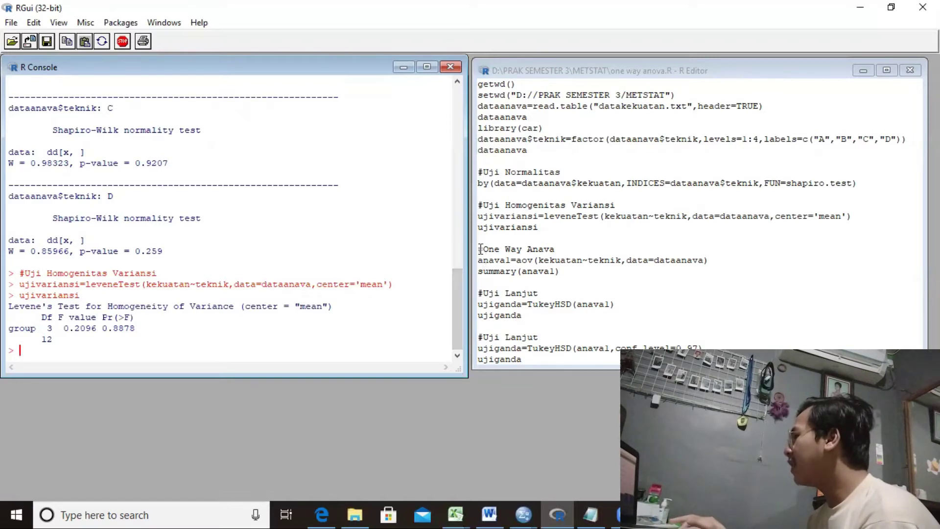
- Fit the one-way ANOVA of kekuatan by teknik on dataanava with aov and print the model's summary
{"action": "left_click_drag", "start_coordinate": [480, 249], "coordinate": [514, 259]}
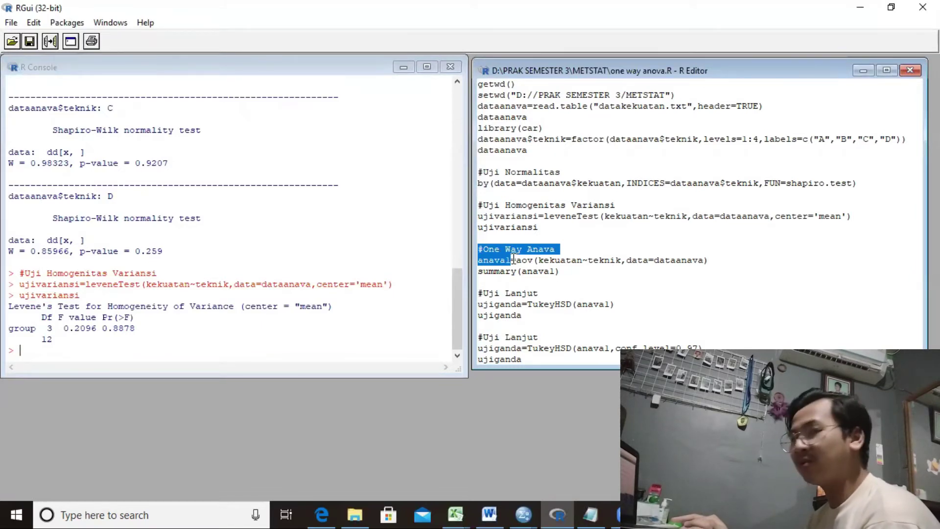
{"action": "left_click_drag", "start_coordinate": [514, 260], "coordinate": [579, 264]}
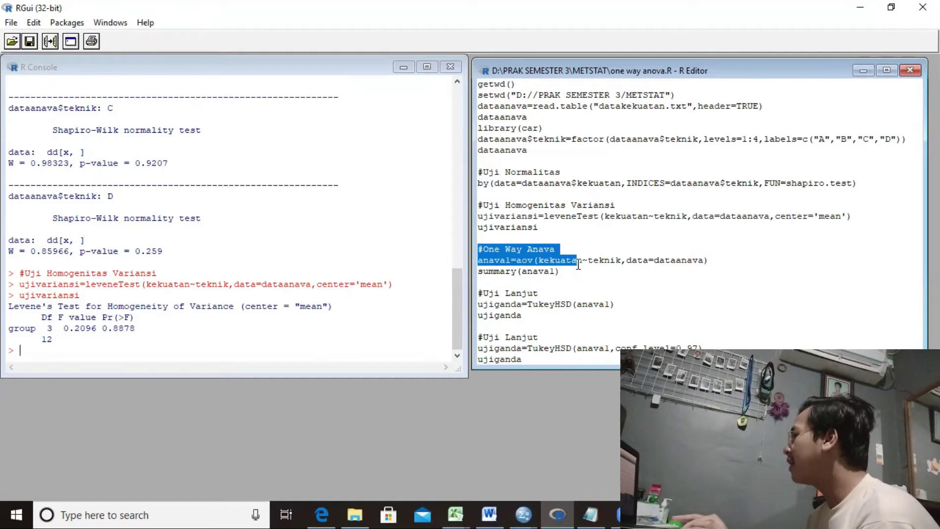
{"action": "left_click_drag", "start_coordinate": [582, 264], "coordinate": [711, 261]}
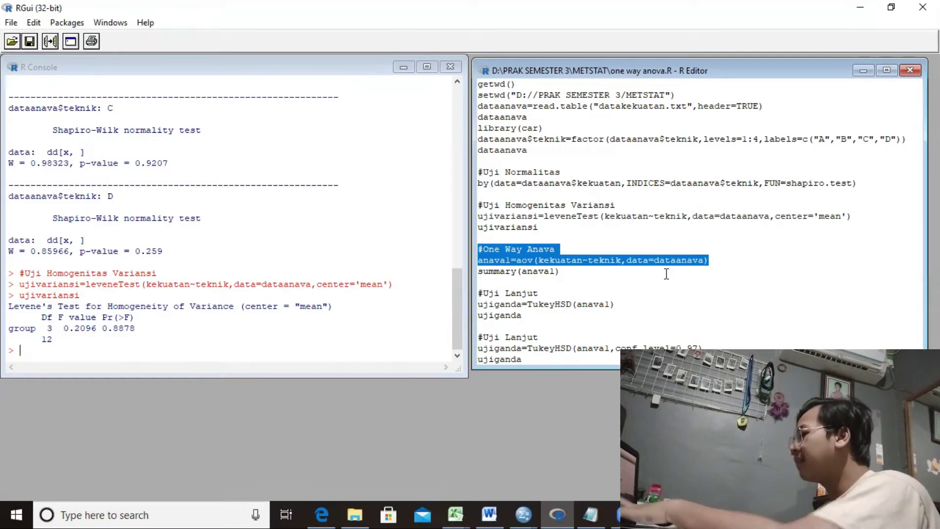
{"action": "key", "text": "ctrl+r"}
{"action": "left_click_drag", "start_coordinate": [713, 260], "coordinate": [478, 251]}
{"action": "key", "text": "ctrl+r"}
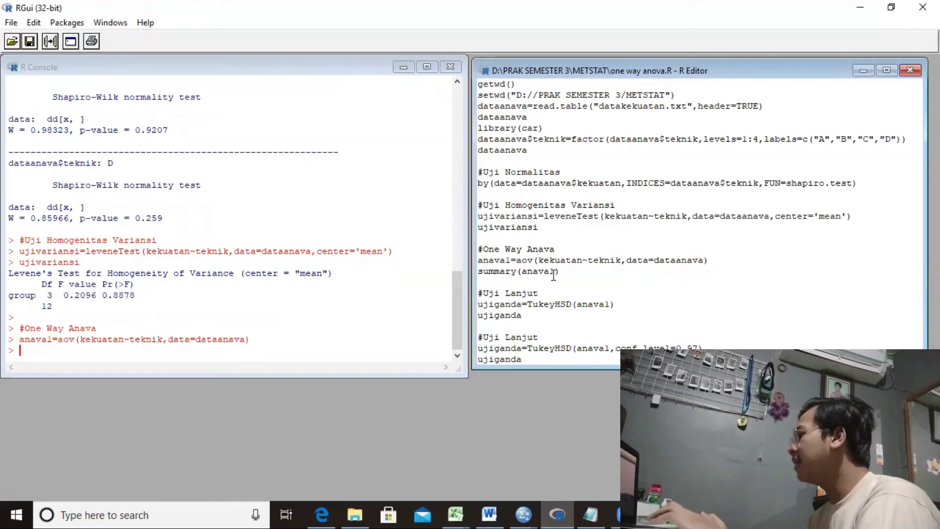
{"action": "left_click_drag", "start_coordinate": [563, 274], "coordinate": [480, 275]}
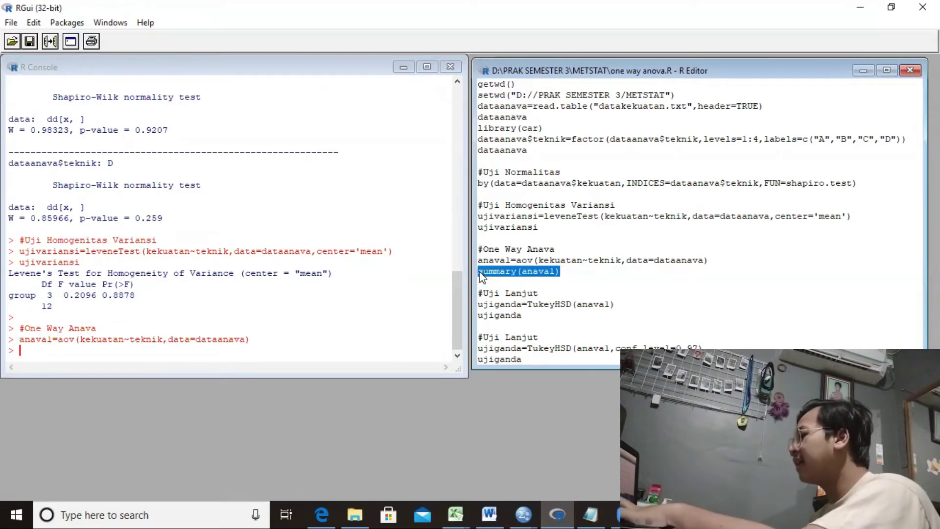
{"action": "key", "text": "ctrl+r"}
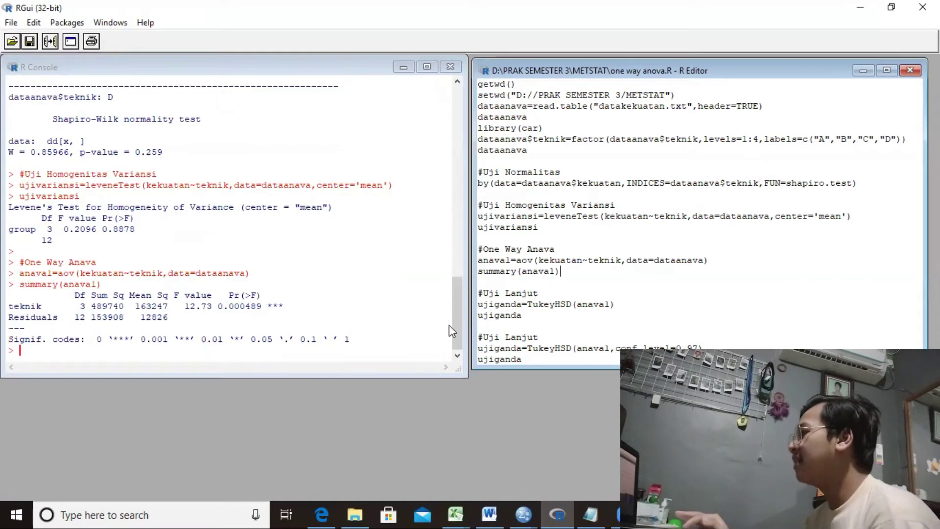
{"action": "left_click_drag", "start_coordinate": [453, 322], "coordinate": [452, 324]}
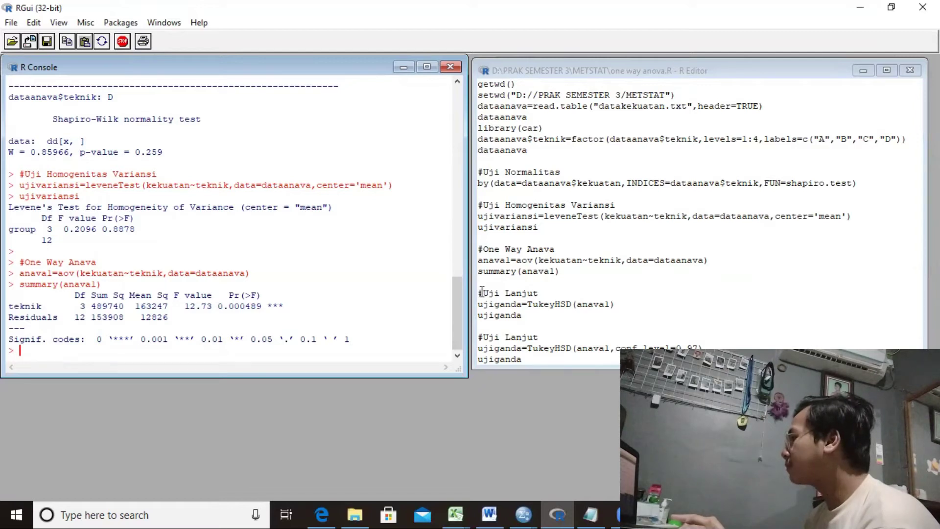
- Run the first Uji Lanjut block to compute the TukeyHSD comparison of the ANOVA model and print ujiganda
{"action": "left_click_drag", "start_coordinate": [479, 292], "coordinate": [619, 308]}
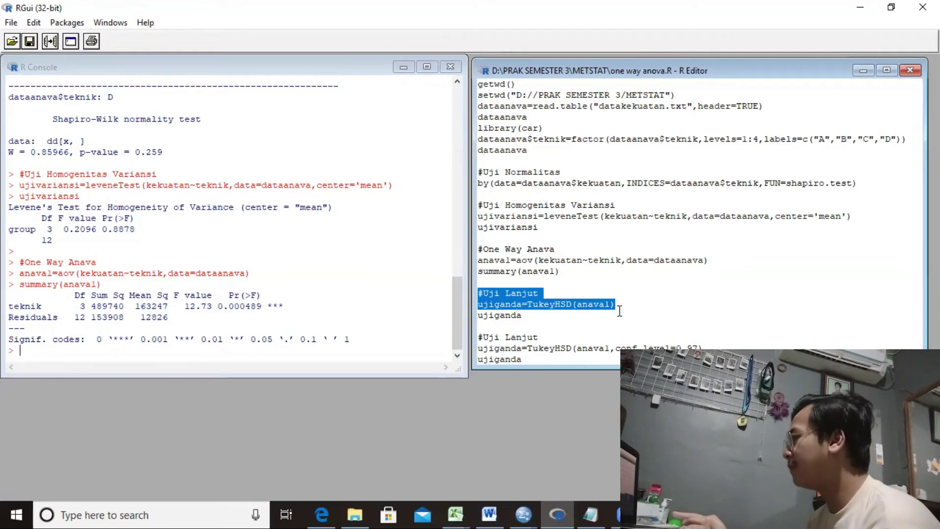
{"action": "left_click_drag", "start_coordinate": [619, 312], "coordinate": [617, 318]}
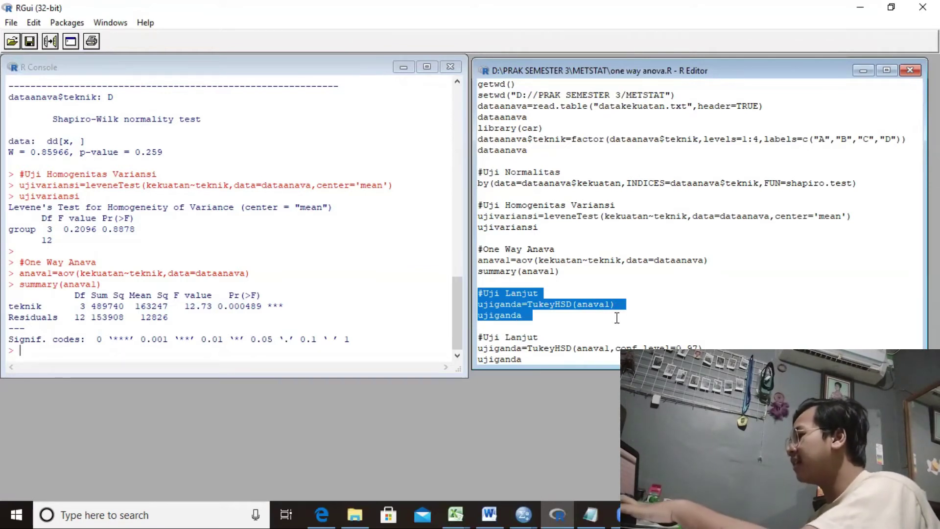
{"action": "left_click", "coordinate": [617, 318]}
{"action": "left_click_drag", "start_coordinate": [556, 317], "coordinate": [476, 295]}
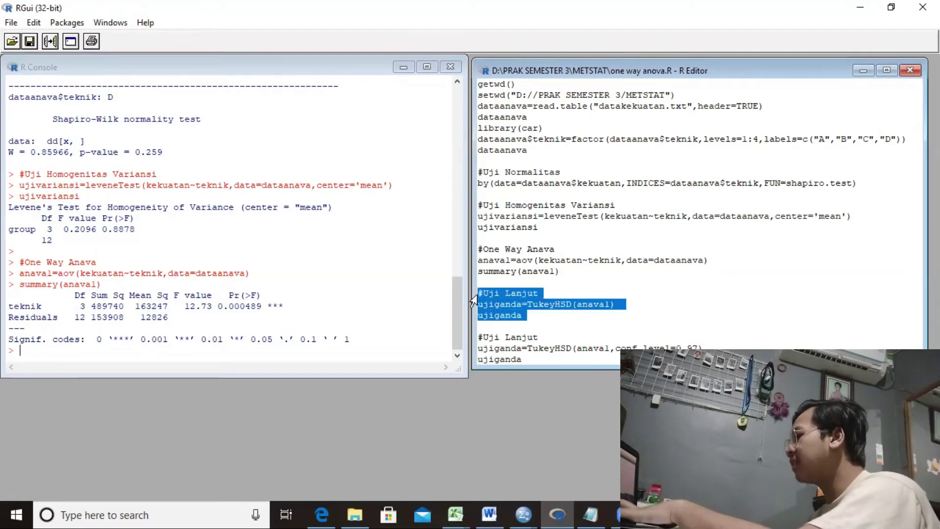
{"action": "key", "text": "ctrl+r"}
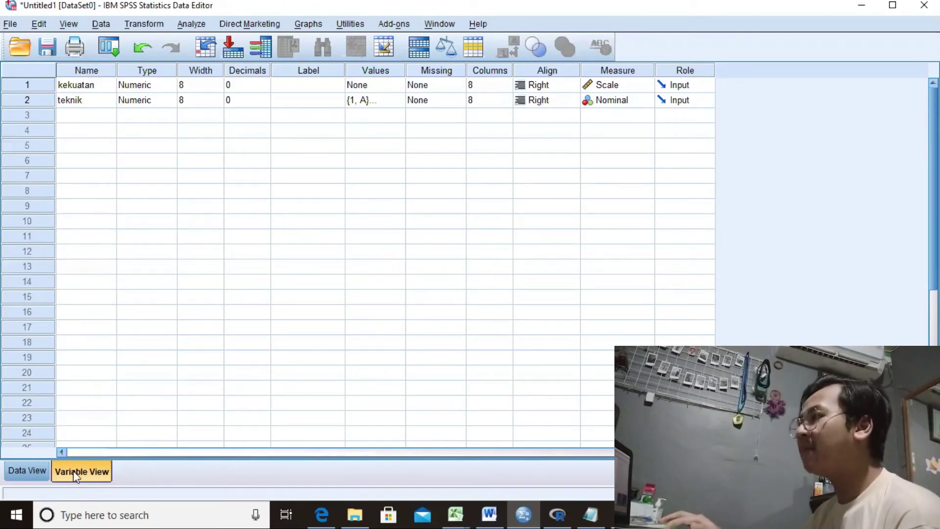
- Review the variable definitions of kekuatan and teknik, including the value labels assigned to teknik
{"action": "left_click", "coordinate": [96, 87]}
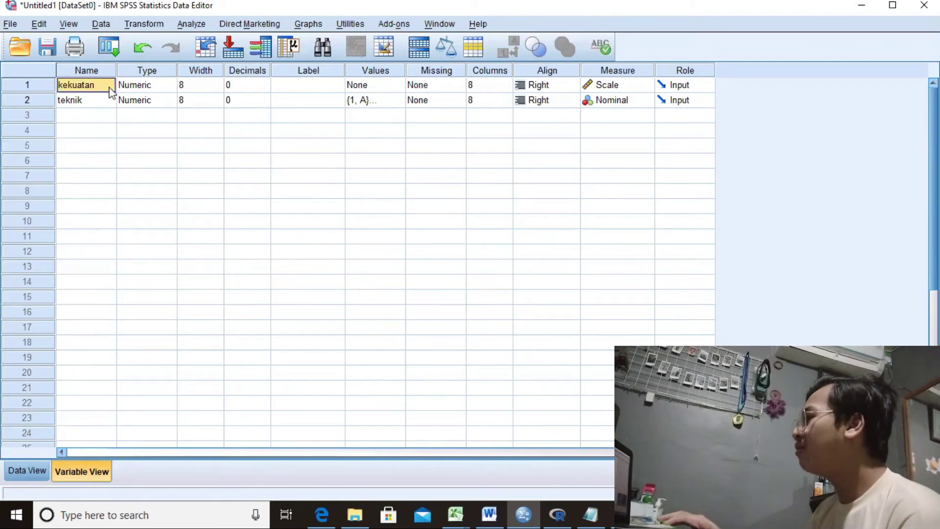
{"action": "left_click", "coordinate": [135, 85]}
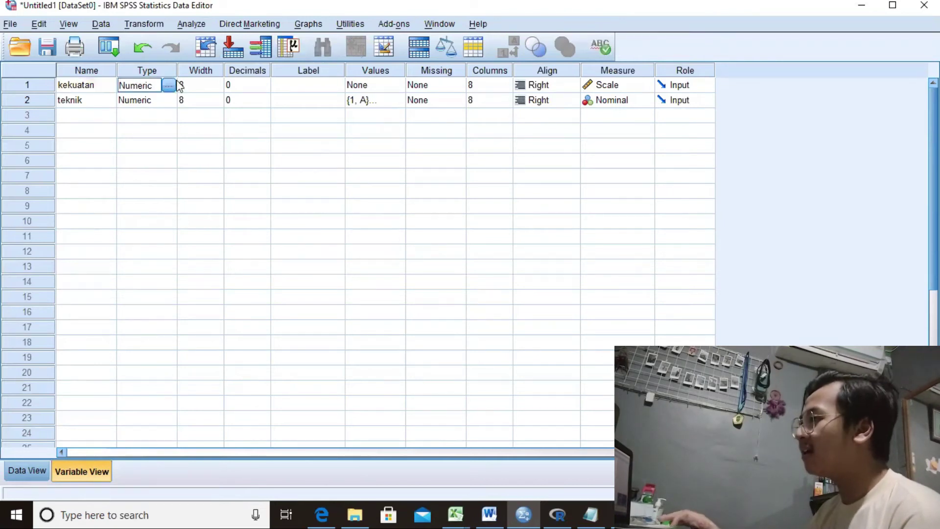
{"action": "left_click", "coordinate": [204, 84]}
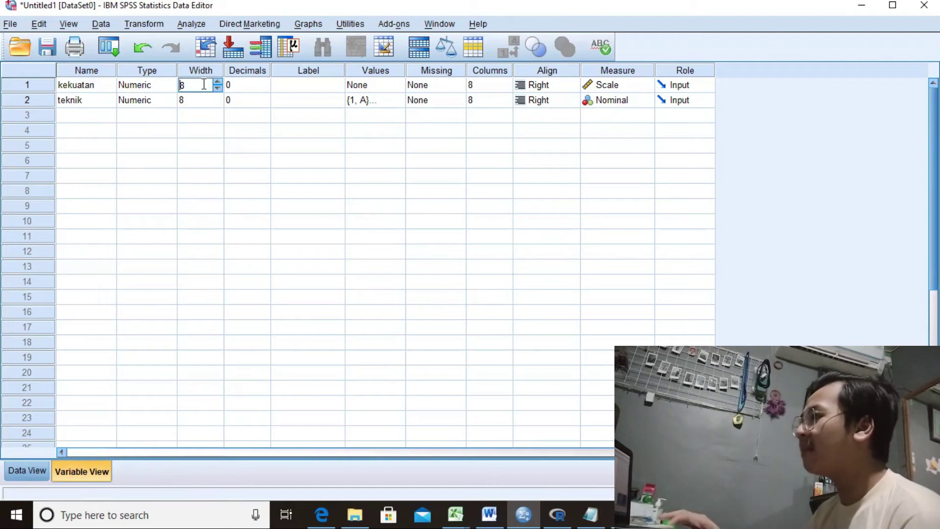
{"action": "left_click", "coordinate": [95, 87]}
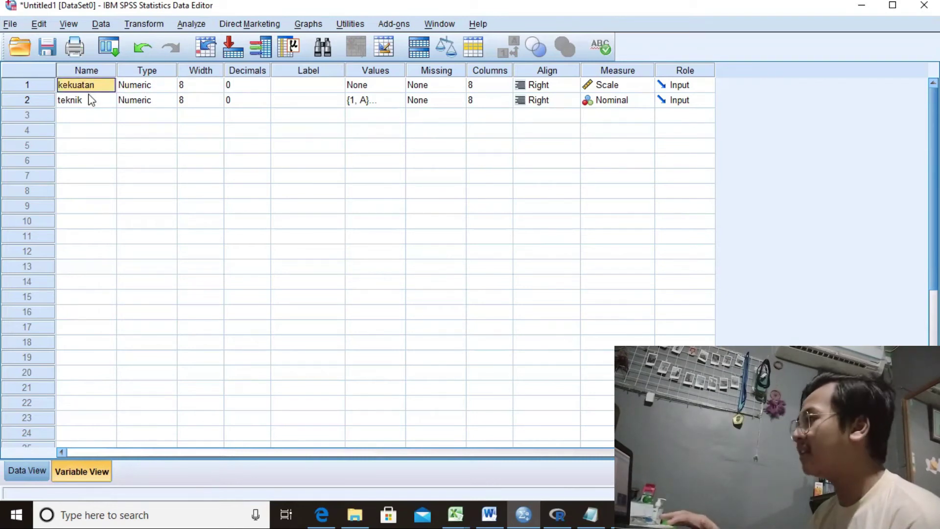
{"action": "left_click", "coordinate": [380, 102]}
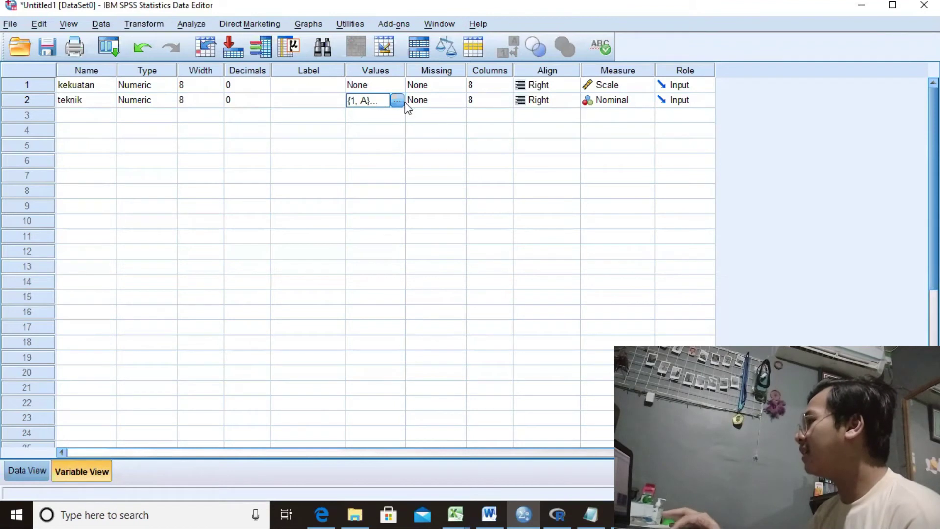
{"action": "left_click", "coordinate": [397, 100]}
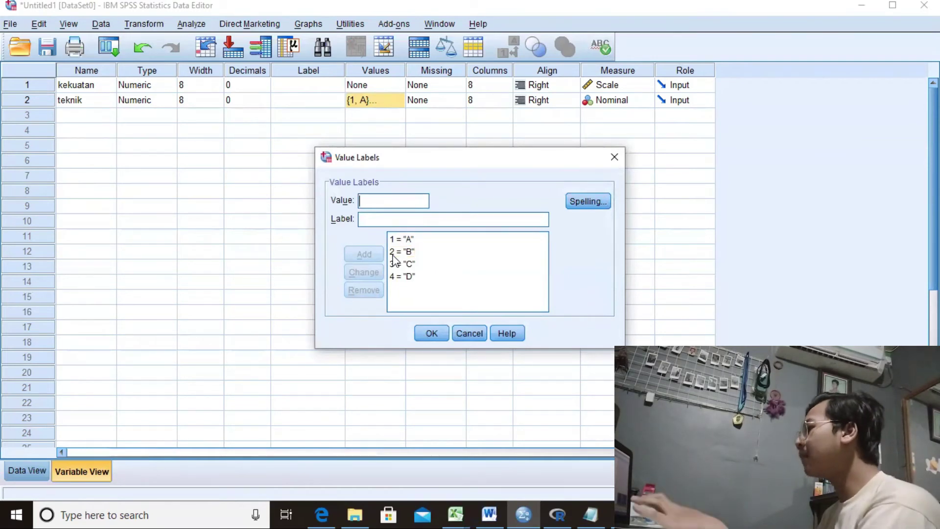
{"action": "left_click", "coordinate": [419, 334]}
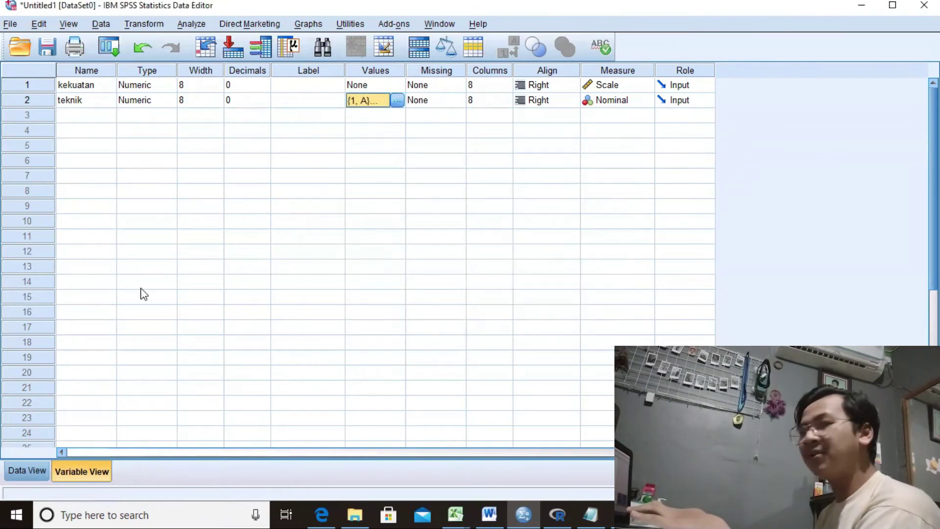
- View the data grid with teknik shown as value labels, and switch it back to numeric codes
{"action": "left_click", "coordinate": [33, 470]}
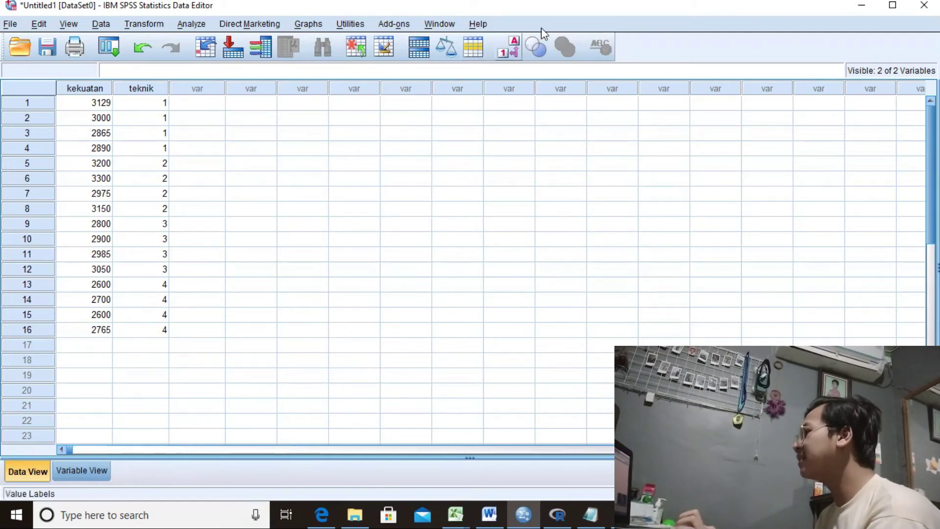
{"action": "left_click", "coordinate": [505, 59]}
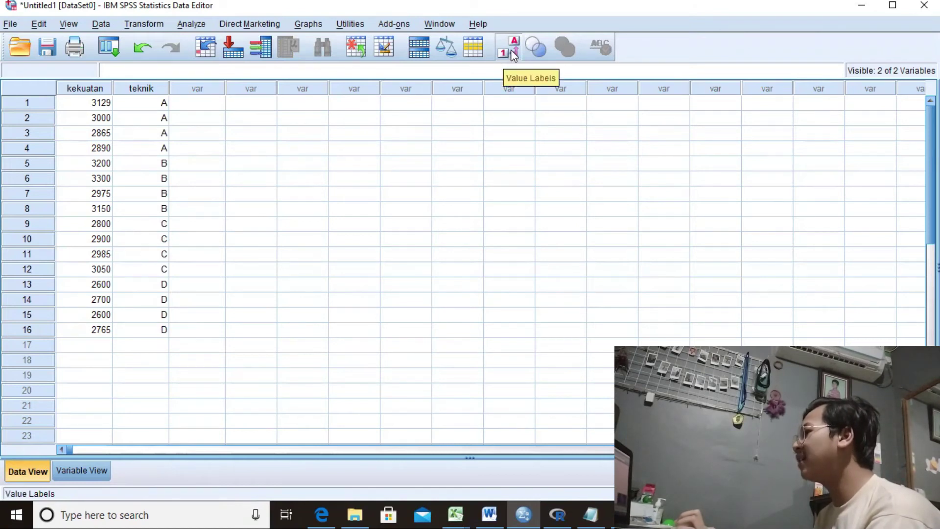
{"action": "left_click", "coordinate": [510, 49]}
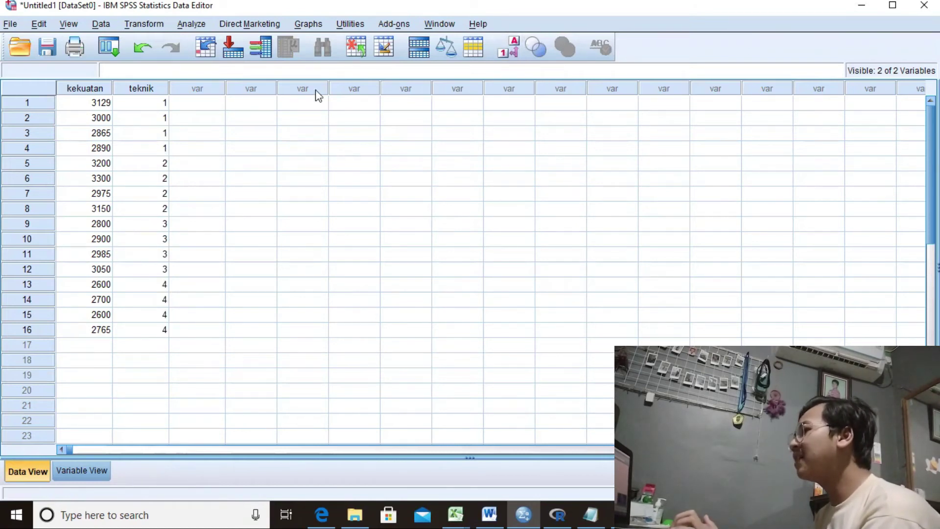
- Run Explore with kekuatan as dependent variable and teknik as factor, with normality plots with tests included
{"action": "left_click", "coordinate": [193, 25]}
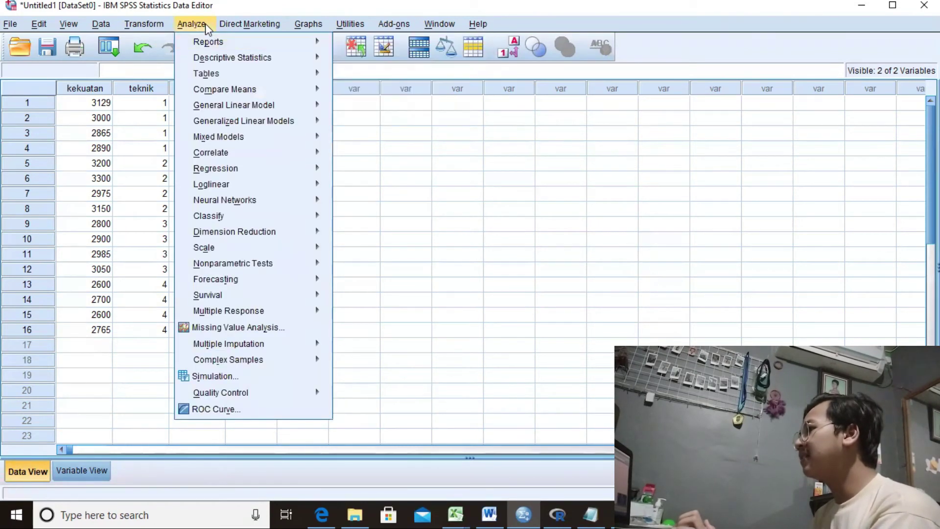
{"action": "mouse_move", "coordinate": [266, 62]}
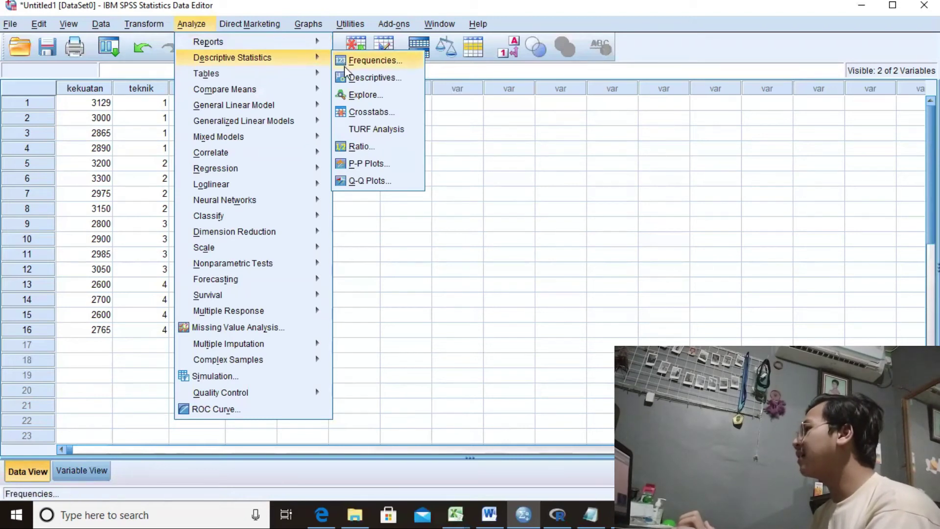
{"action": "left_click", "coordinate": [382, 95]}
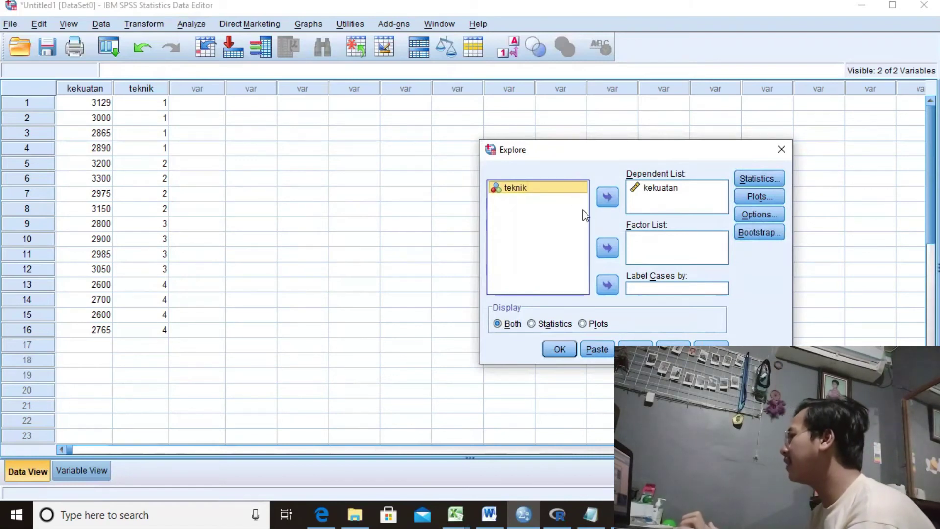
{"action": "left_click", "coordinate": [608, 247]}
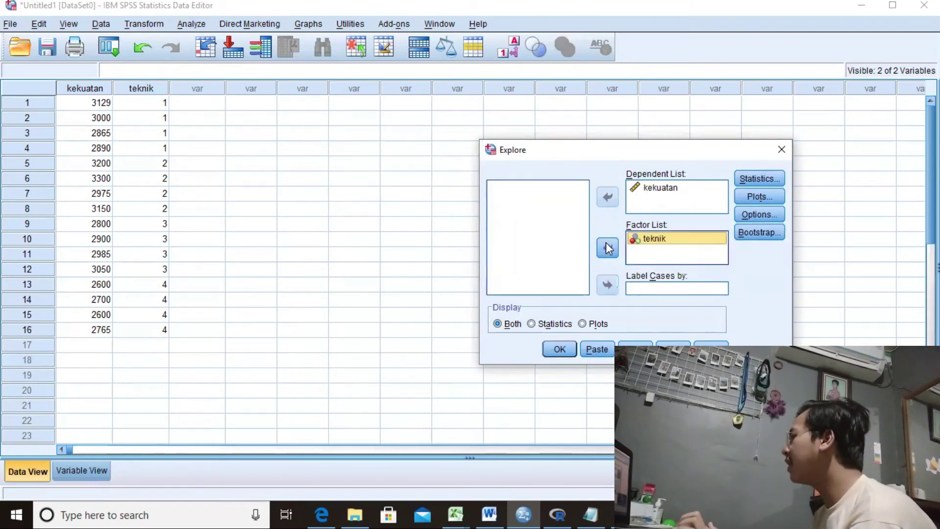
{"action": "left_click", "coordinate": [752, 197]}
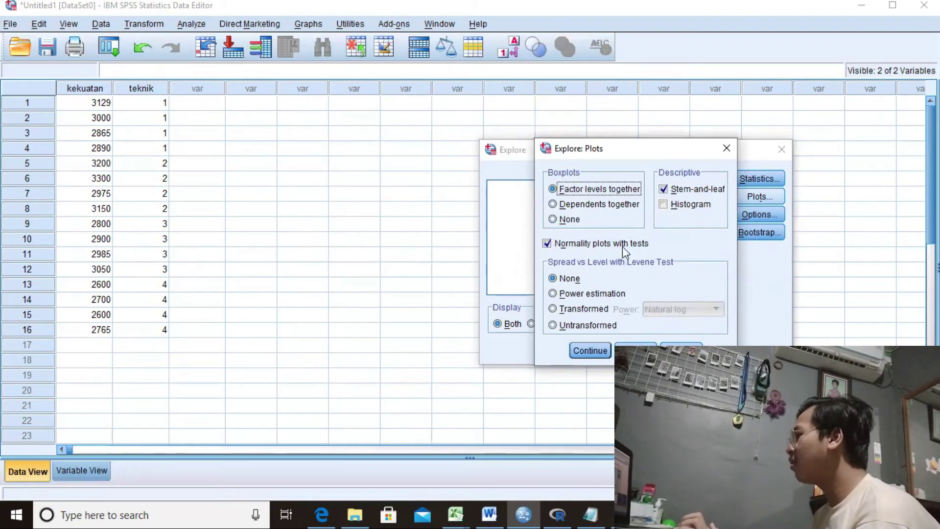
{"action": "left_click", "coordinate": [595, 349]}
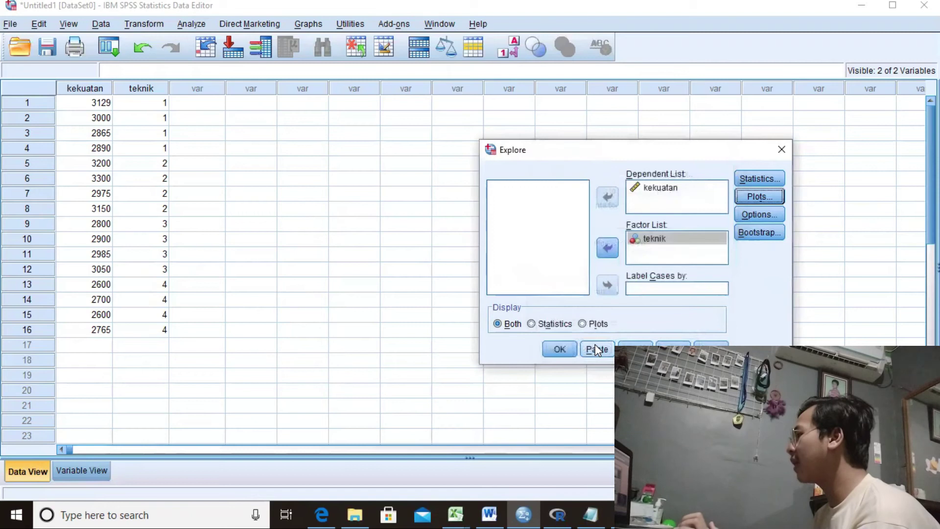
{"action": "left_click", "coordinate": [556, 349]}
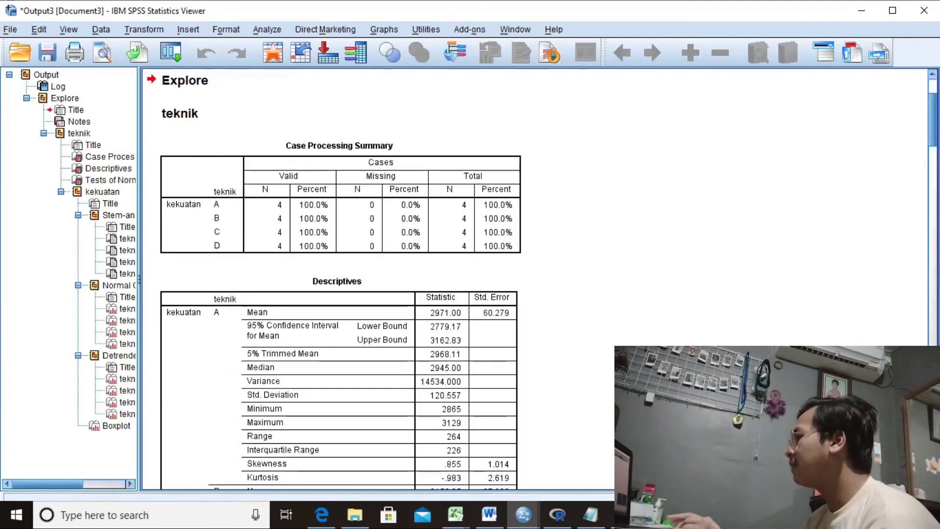
- Examine the Explore output down to the Shapiro-Wilk results in the Tests of Normality table, and switch to the R console
{"action": "scroll", "coordinate": [538, 279], "scroll_direction": "down", "scroll_amount": 5}
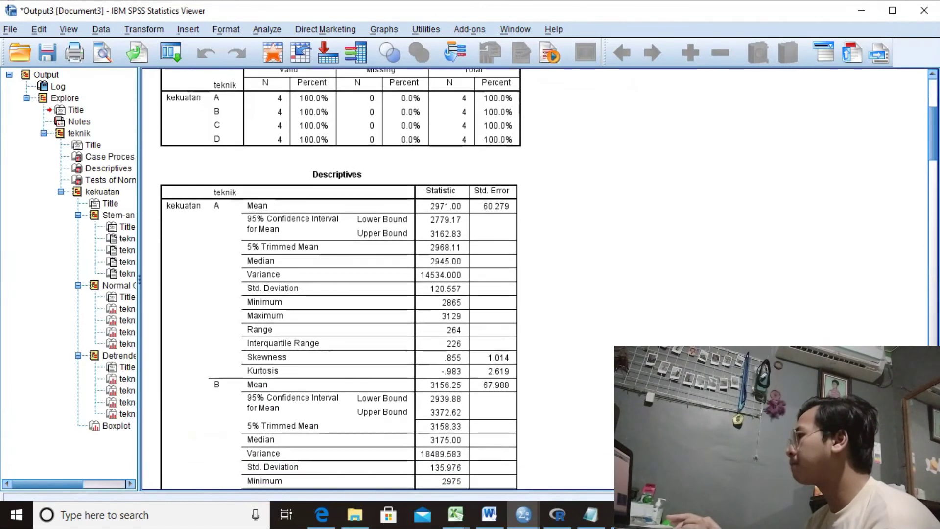
{"action": "scroll", "coordinate": [539, 280], "scroll_direction": "up", "scroll_amount": 4}
{"action": "scroll", "coordinate": [539, 279], "scroll_direction": "down", "scroll_amount": 10}
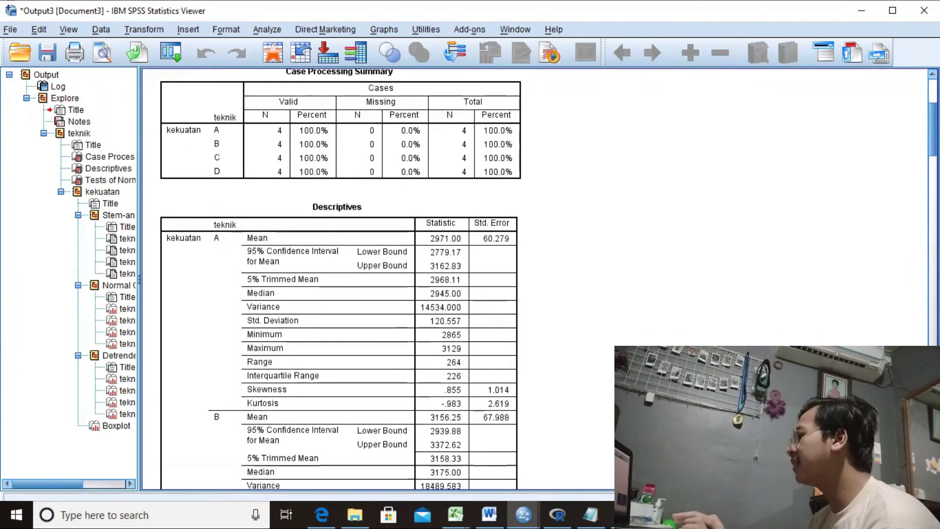
{"action": "scroll", "coordinate": [913, 231], "scroll_direction": "down", "scroll_amount": 16}
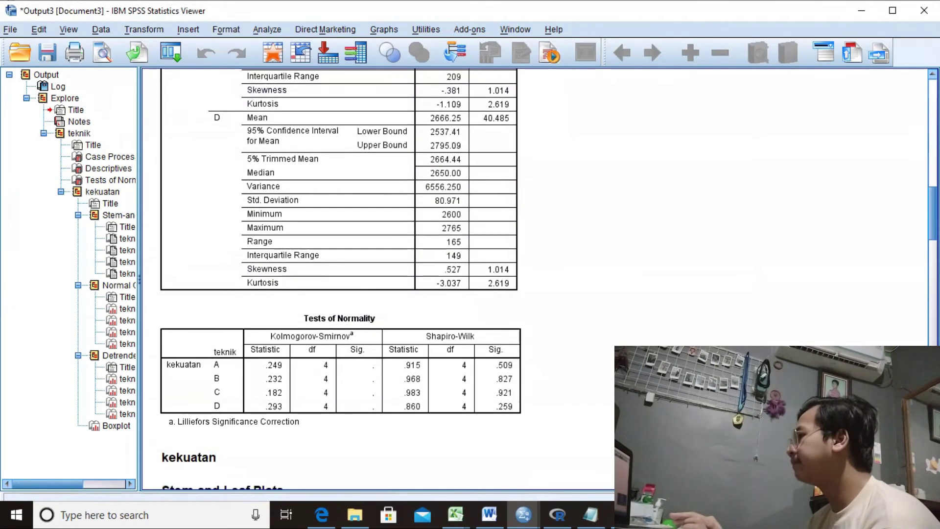
{"action": "scroll", "coordinate": [913, 230], "scroll_direction": "down", "scroll_amount": 3}
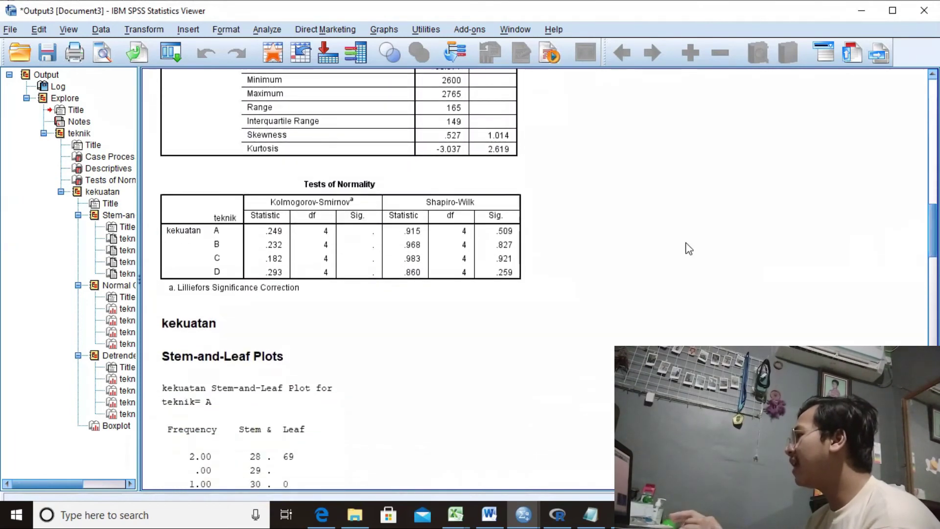
{"action": "left_click", "coordinate": [522, 323]}
{"action": "left_click", "coordinate": [490, 220]}
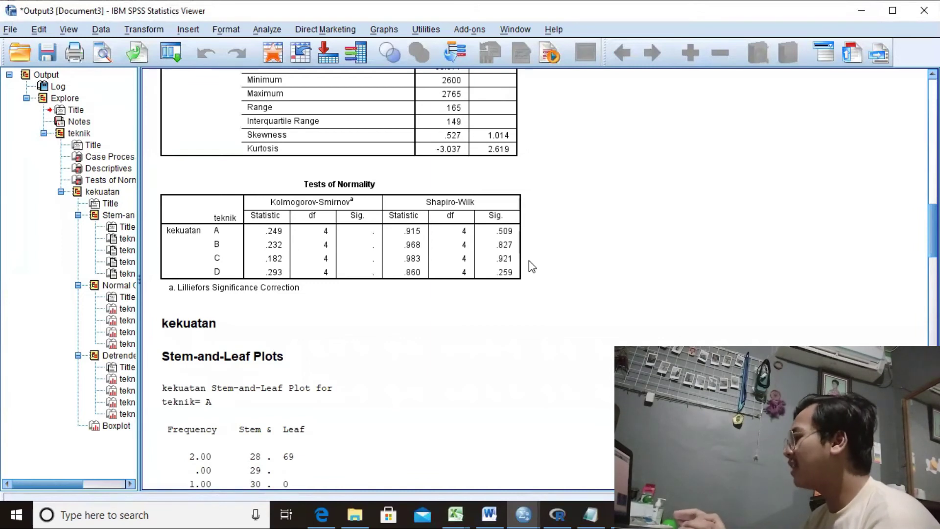
{"action": "left_click", "coordinate": [549, 512]}
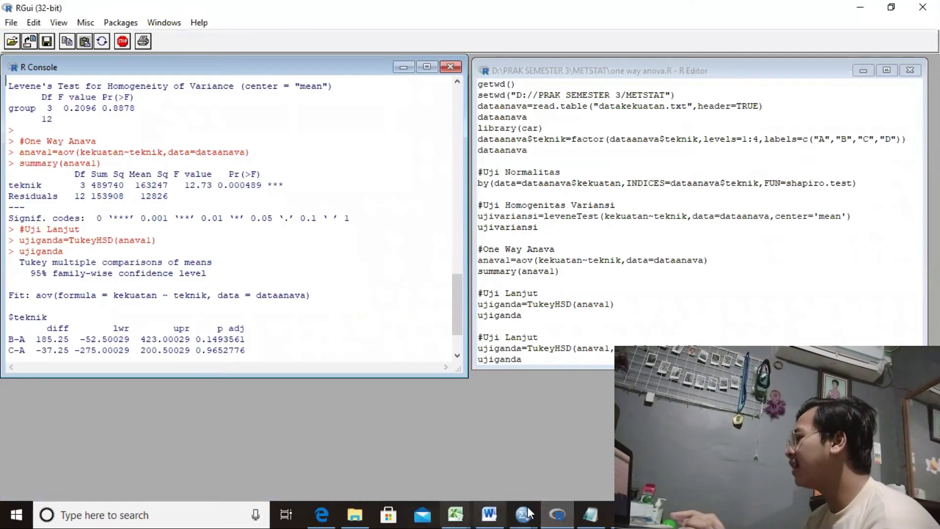
- Return to the SPSS data editor and set up a One-Way ANOVA with kekuatan as dependent variable and teknik as factor
{"action": "left_click", "coordinate": [524, 513]}
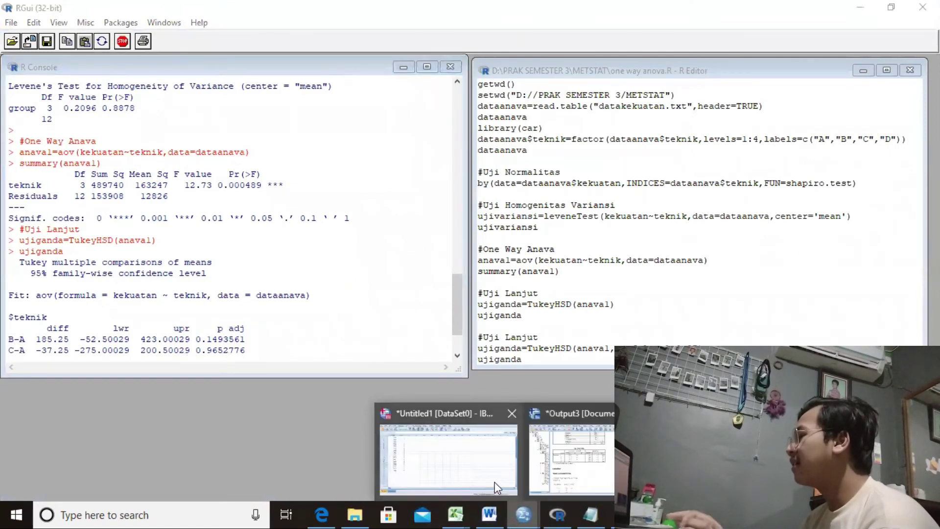
{"action": "left_click", "coordinate": [492, 488]}
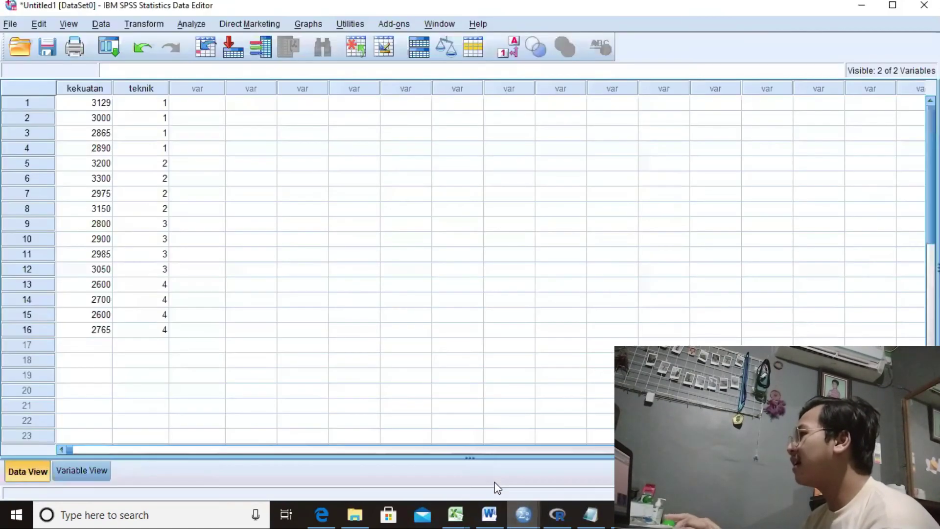
{"action": "left_click", "coordinate": [183, 25]}
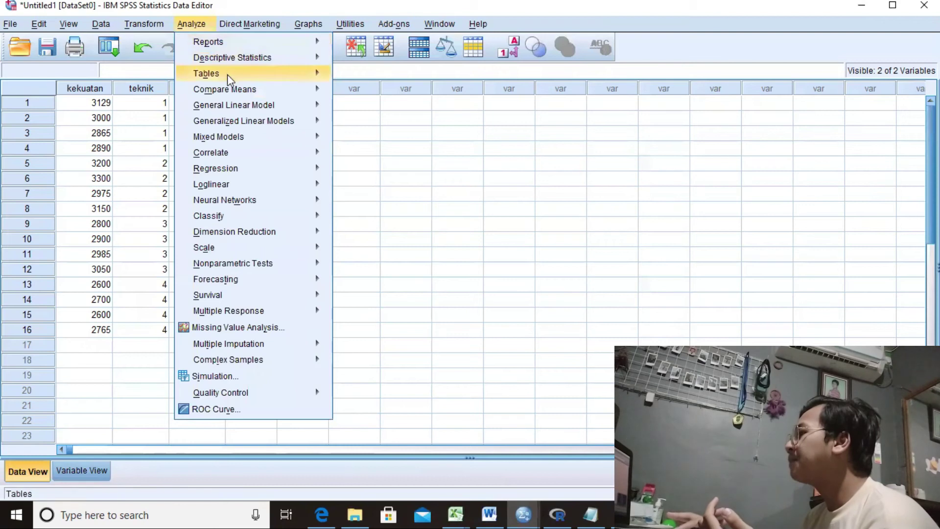
{"action": "mouse_move", "coordinate": [232, 108]}
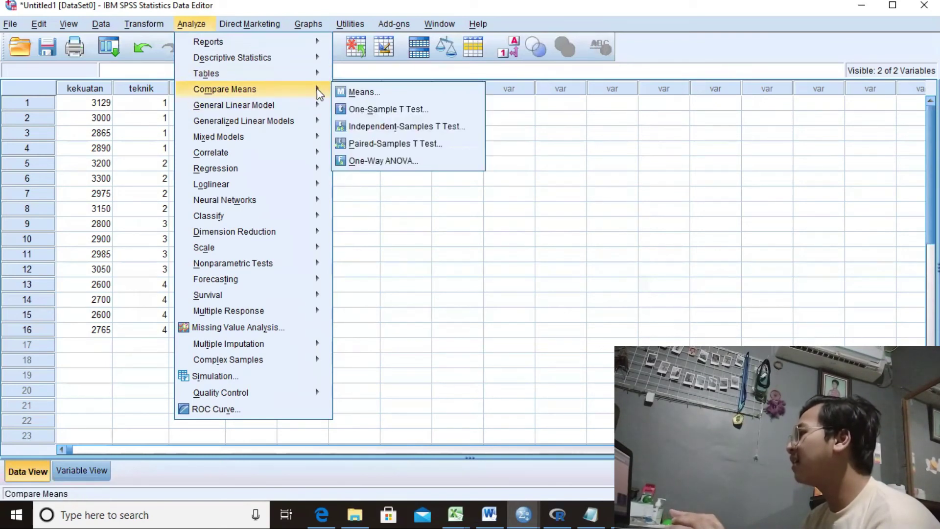
{"action": "left_click", "coordinate": [375, 161]}
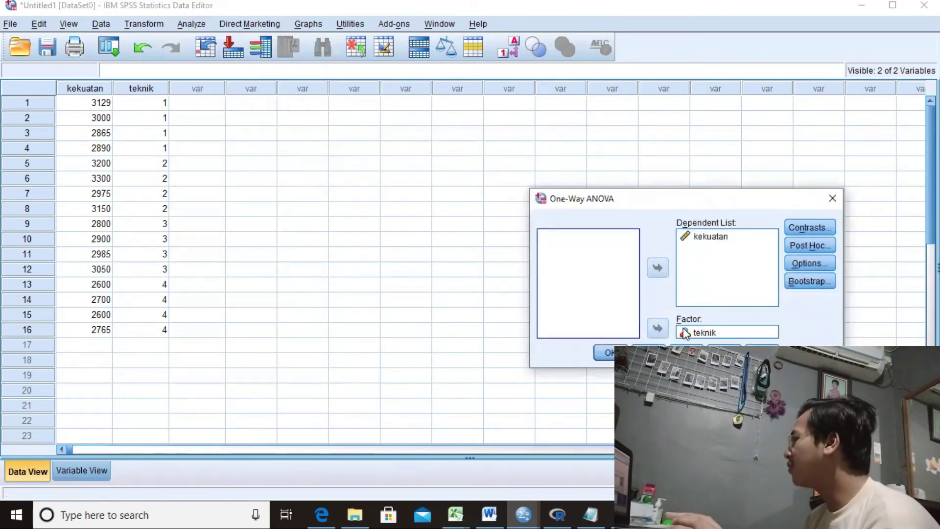
- Run the One-Way ANOVA with Tukey and Duncan post hoc tests at significance level 0.05 and the homogeneity of variance test, and view its output
{"action": "left_click", "coordinate": [797, 251]}
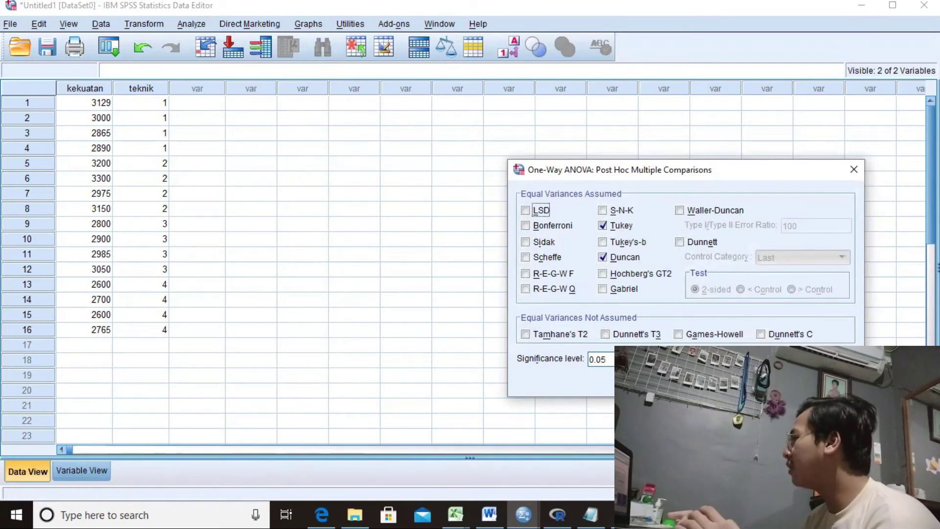
{"action": "key", "text": "Return"}
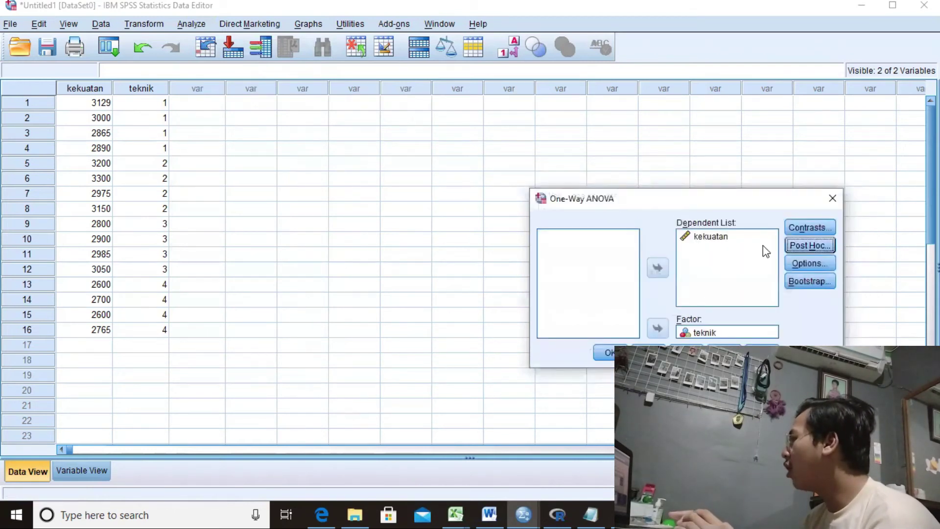
{"action": "left_click", "coordinate": [798, 264]}
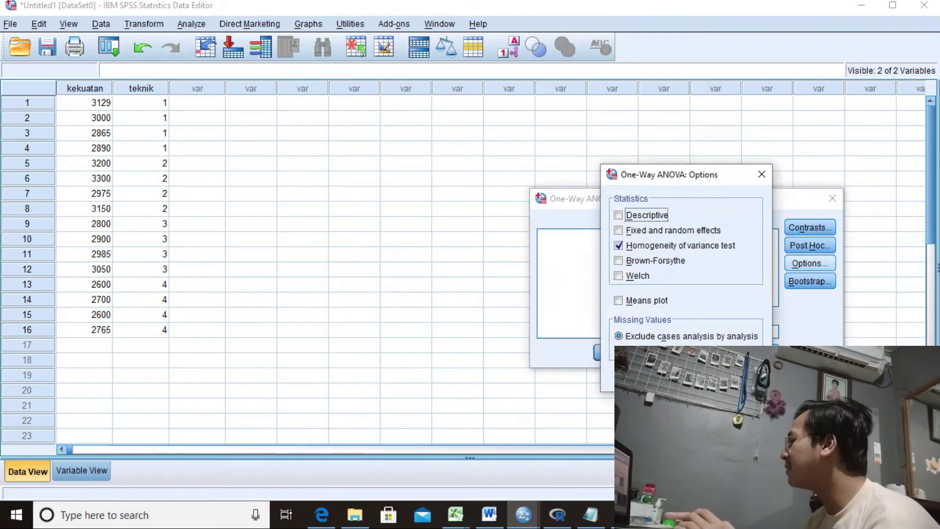
{"action": "key", "text": "Return"}
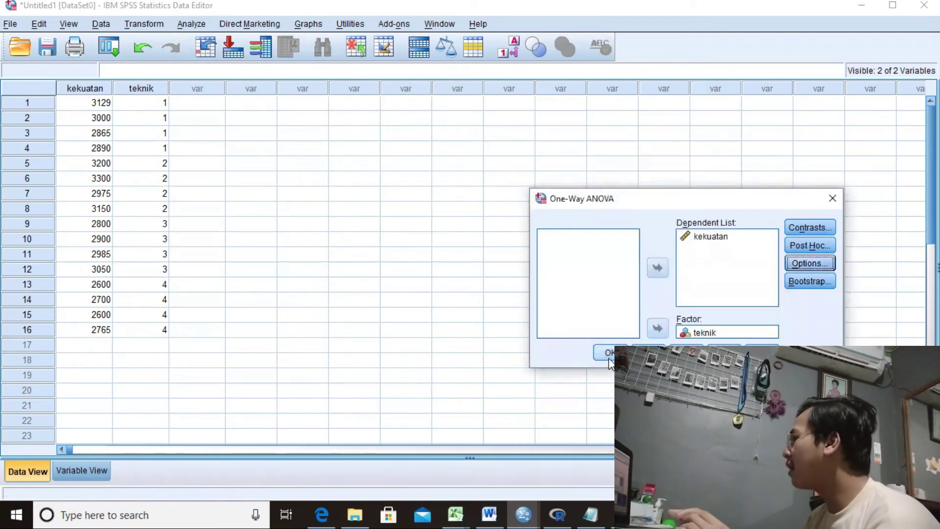
{"action": "left_click", "coordinate": [610, 354]}
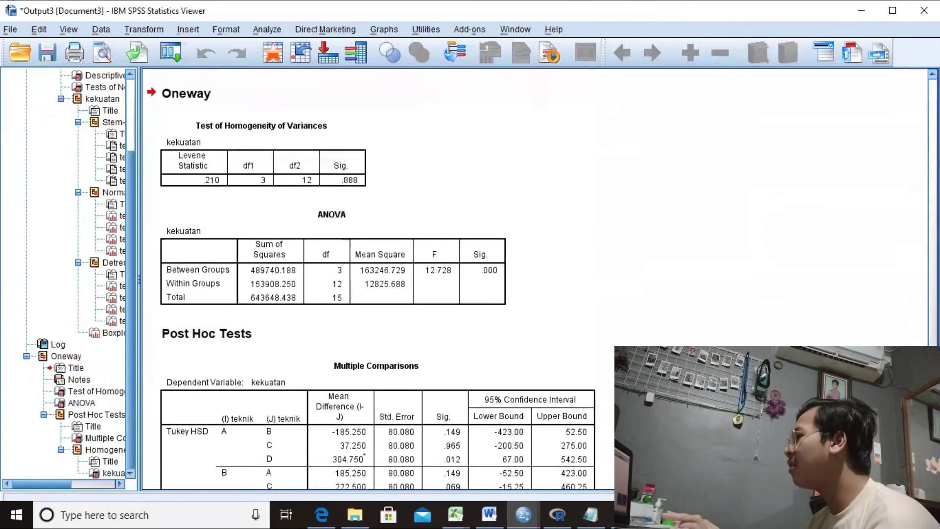
{"action": "scroll", "coordinate": [373, 279], "scroll_direction": "up", "scroll_amount": 2}
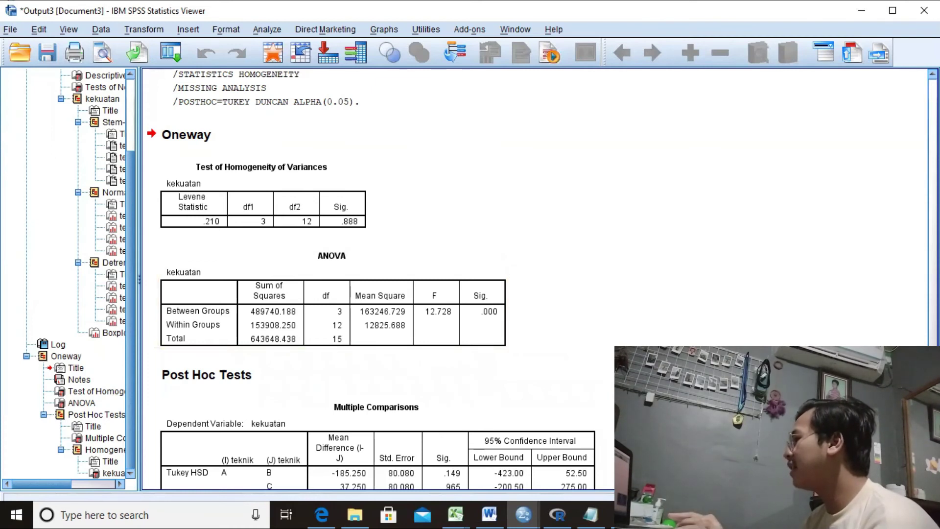
{"action": "scroll", "coordinate": [372, 280], "scroll_direction": "down", "scroll_amount": 3}
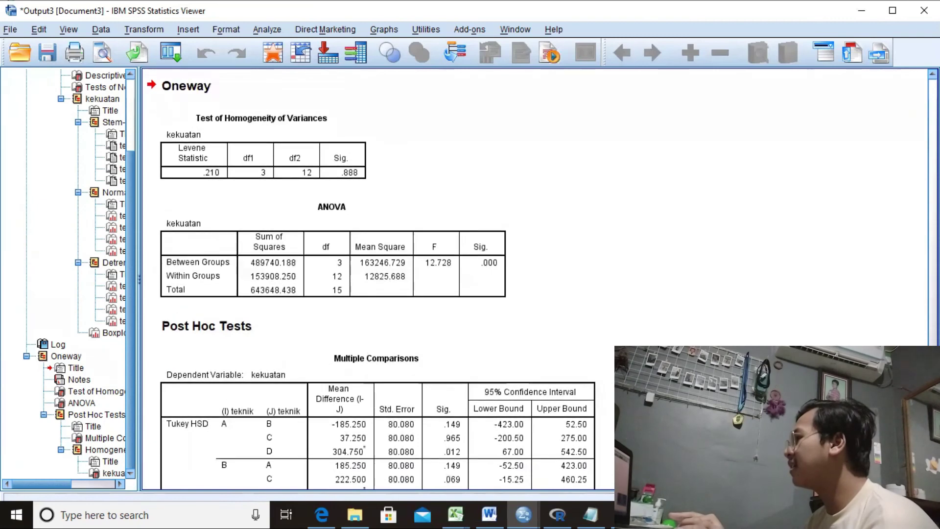
- Examine the Oneway output, covering the homogeneity of variances, ANOVA and Multiple Comparisons tables and the Tukey and Duncan homogeneous subsets for kekuatan
{"action": "scroll", "coordinate": [372, 279], "scroll_direction": "down", "scroll_amount": 5}
{"action": "scroll", "coordinate": [372, 279], "scroll_direction": "up", "scroll_amount": 1}
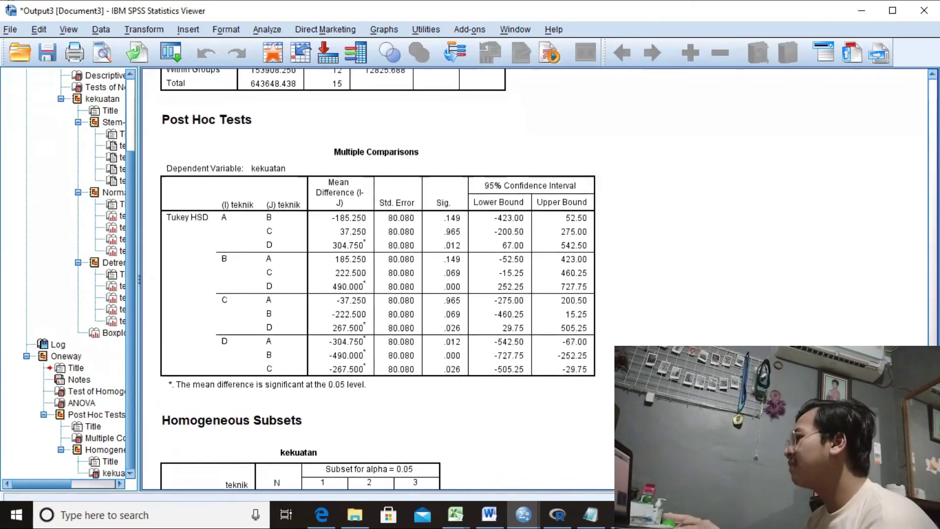
{"action": "left_click", "coordinate": [307, 354]}
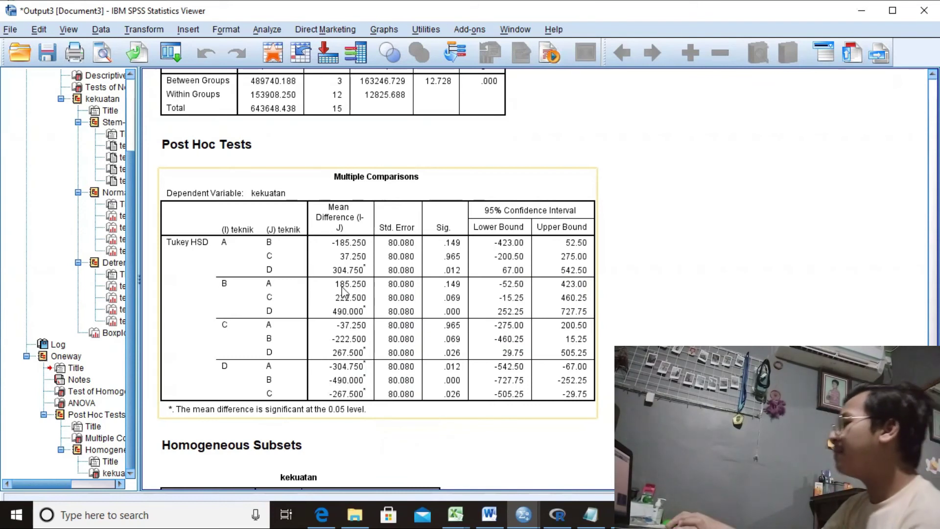
{"action": "scroll", "coordinate": [343, 273], "scroll_direction": "up", "scroll_amount": 3}
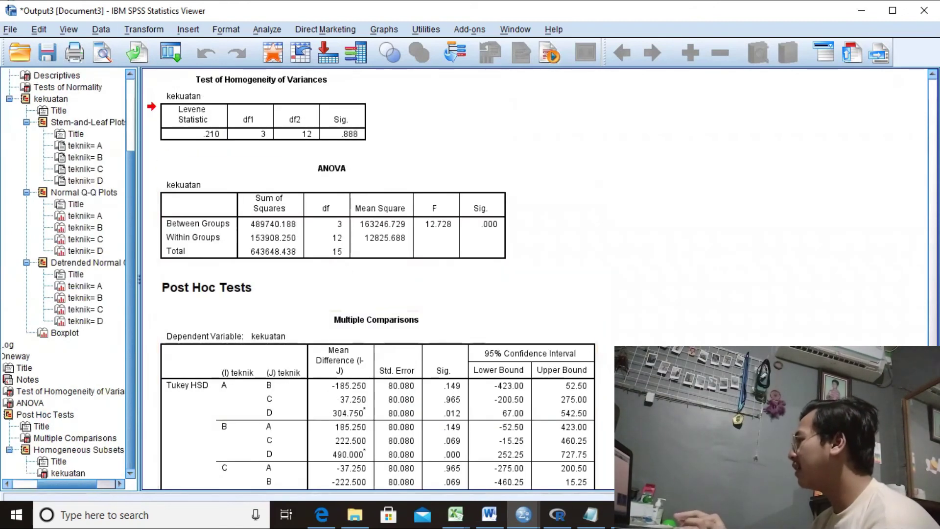
{"action": "scroll", "coordinate": [345, 275], "scroll_direction": "up", "scroll_amount": 10}
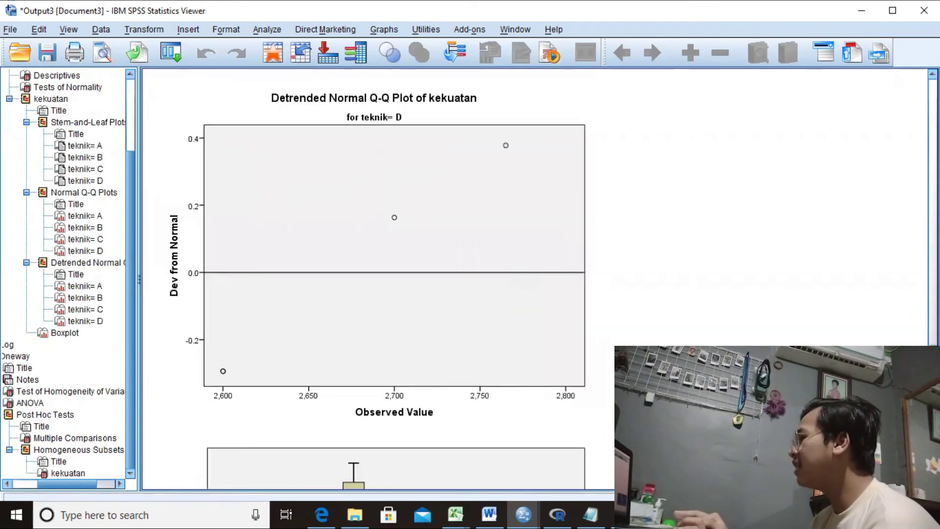
{"action": "scroll", "coordinate": [372, 278], "scroll_direction": "down", "scroll_amount": 15}
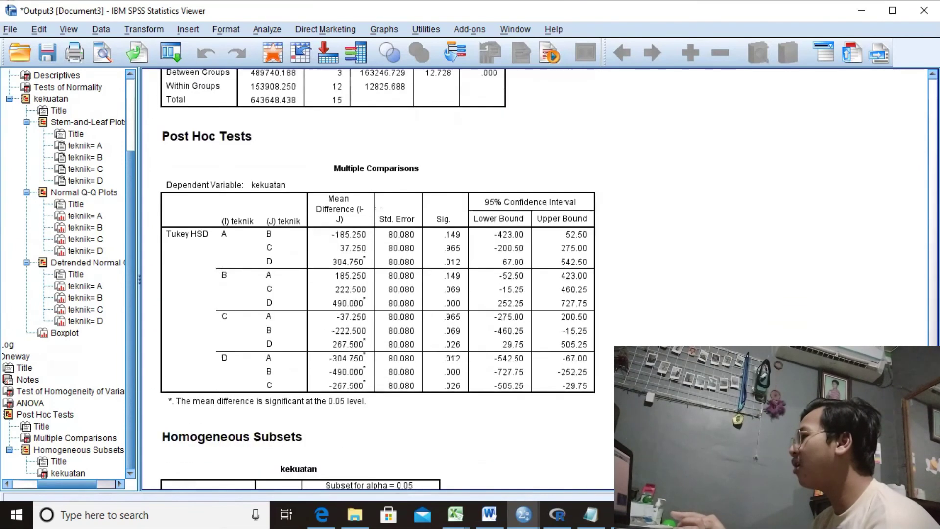
{"action": "scroll", "coordinate": [372, 278], "scroll_direction": "down", "scroll_amount": 3}
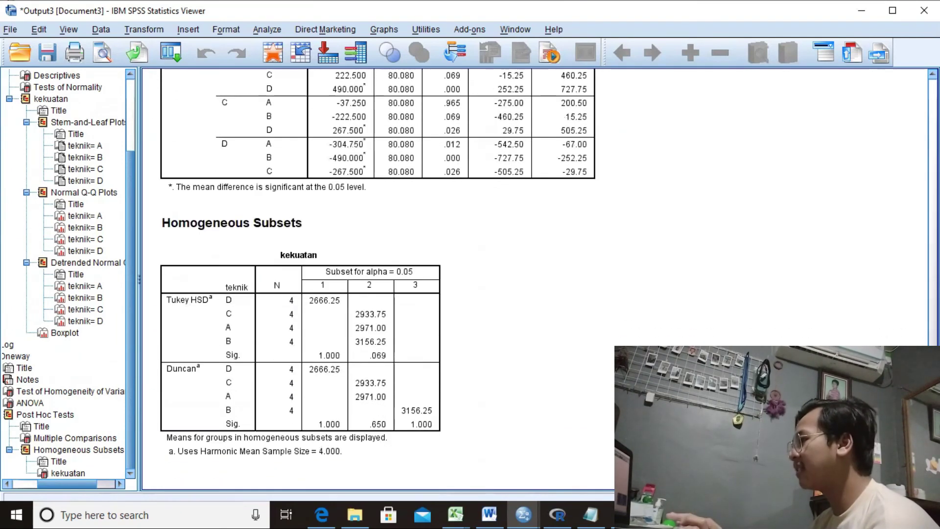
{"action": "left_click", "coordinate": [287, 345]}
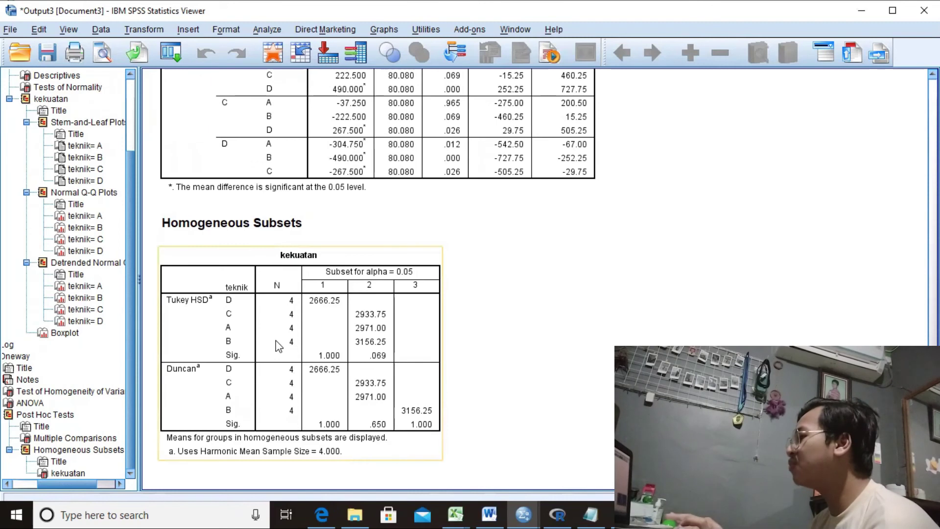